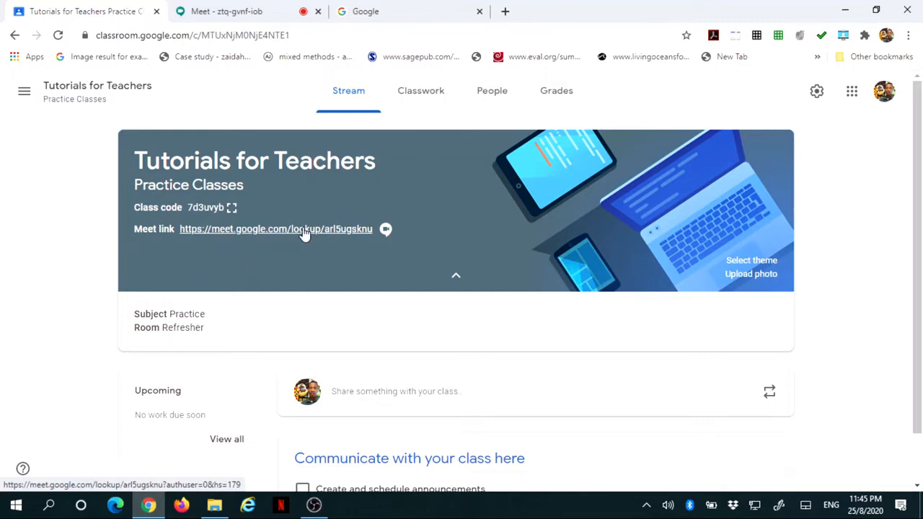
click(249, 15)
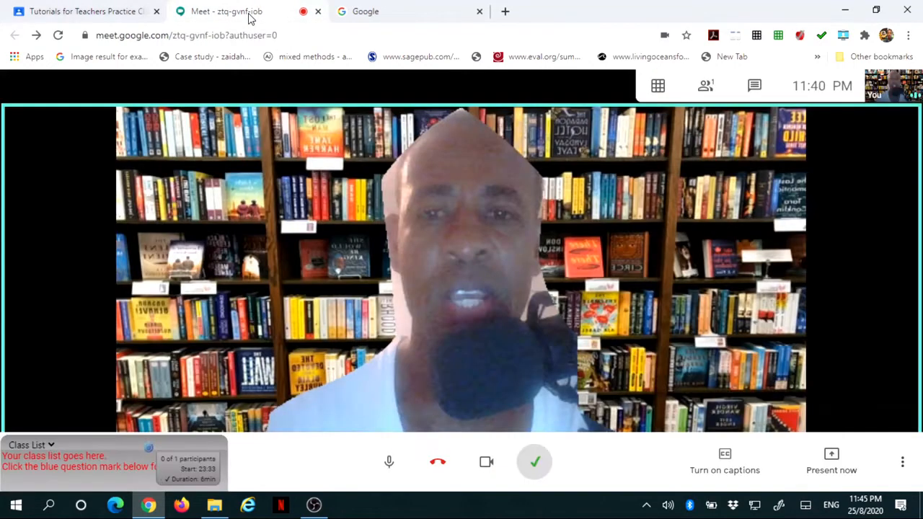
mouse_move(267, 204)
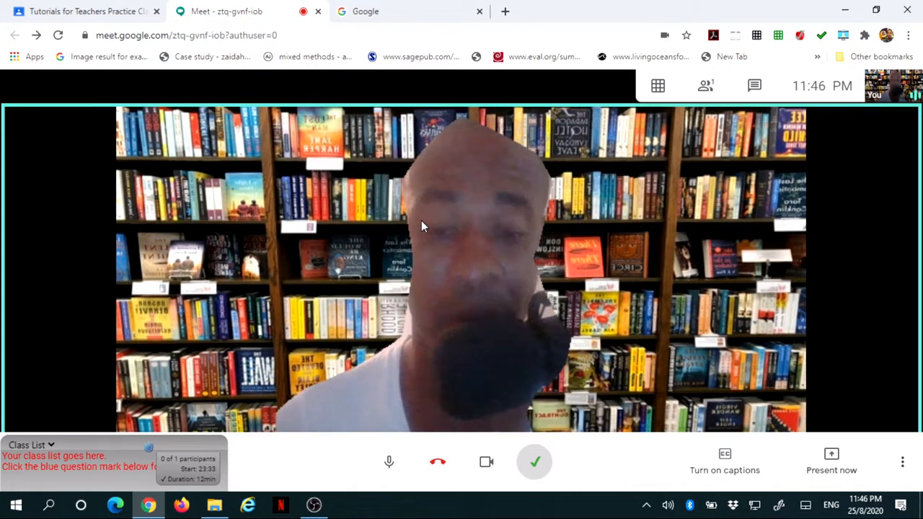
Step: Search Google for "google breakout rooms" and open the Google Meet Breakout Rooms extension page in the Chrome Web Store
click(381, 16)
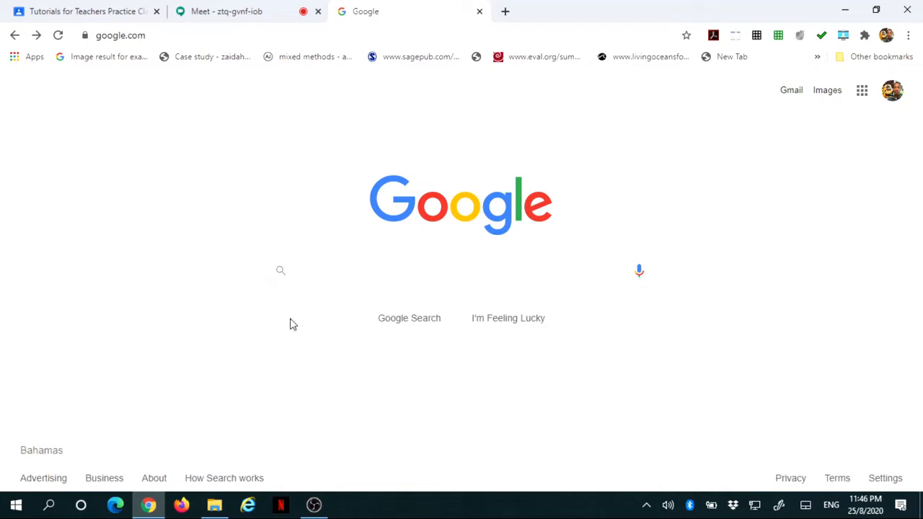
text(goo)
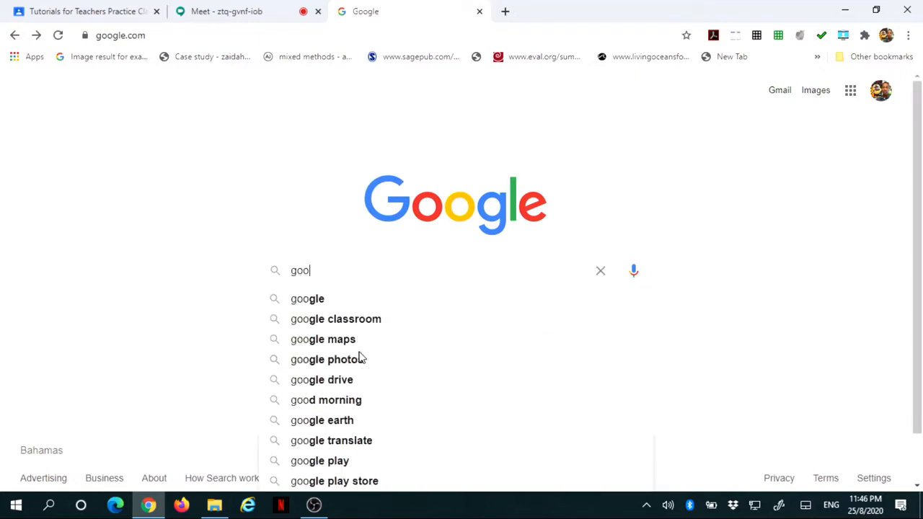
text(gle )
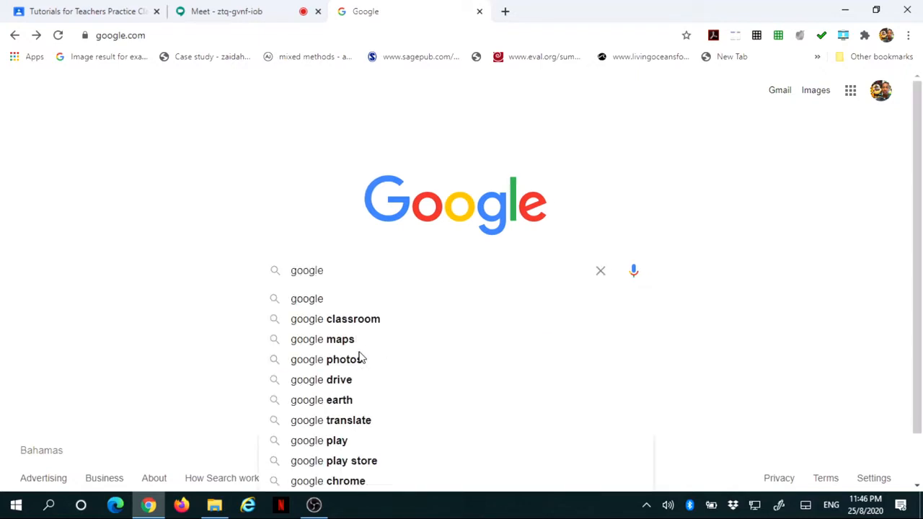
text(bre)
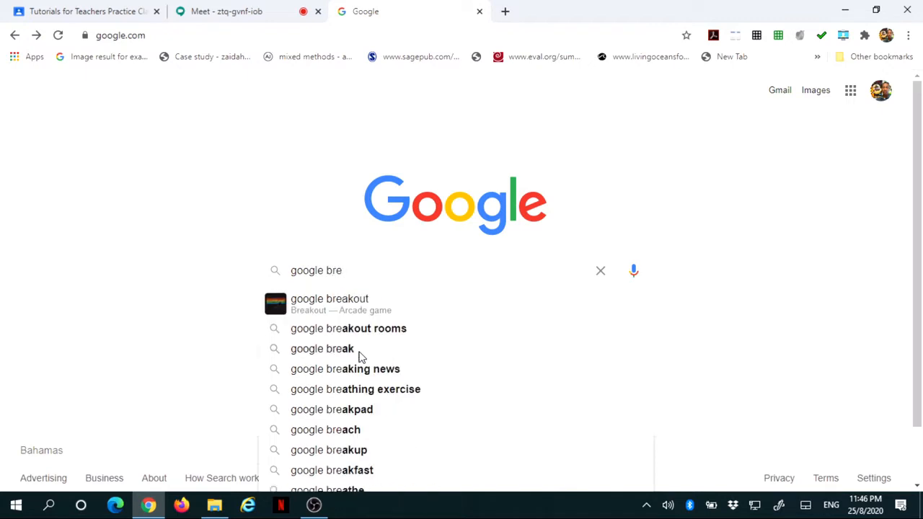
click(380, 331)
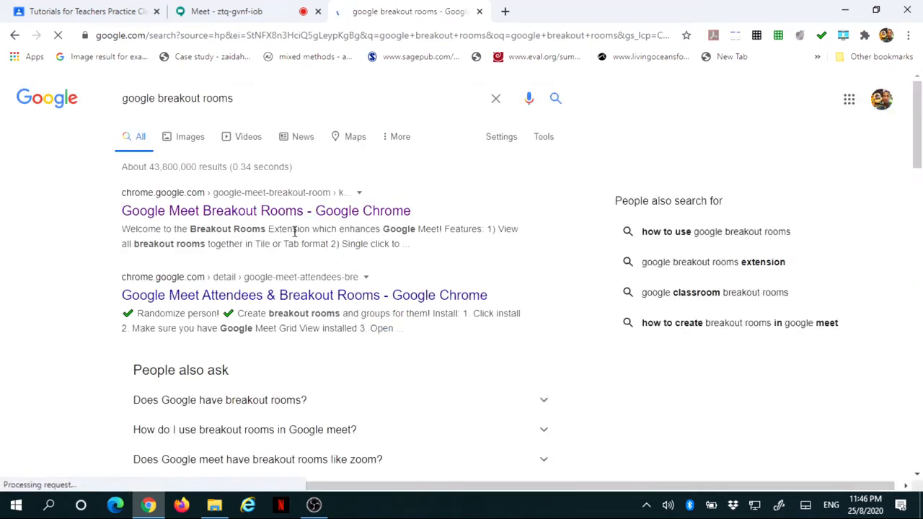
click(283, 213)
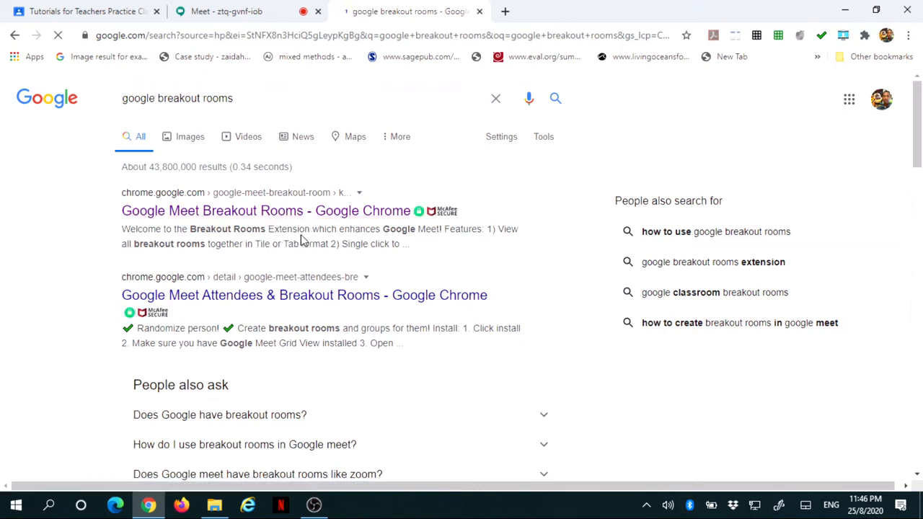
click(263, 212)
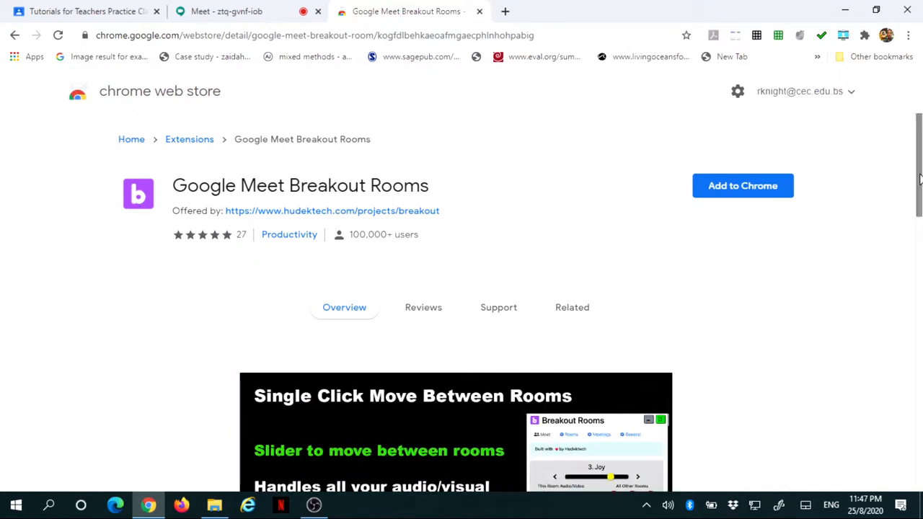
Step: Review the extension's overview and features, and add Google Meet Breakout Rooms to Chrome
drag(919, 180, 918, 325)
drag(919, 337, 918, 349)
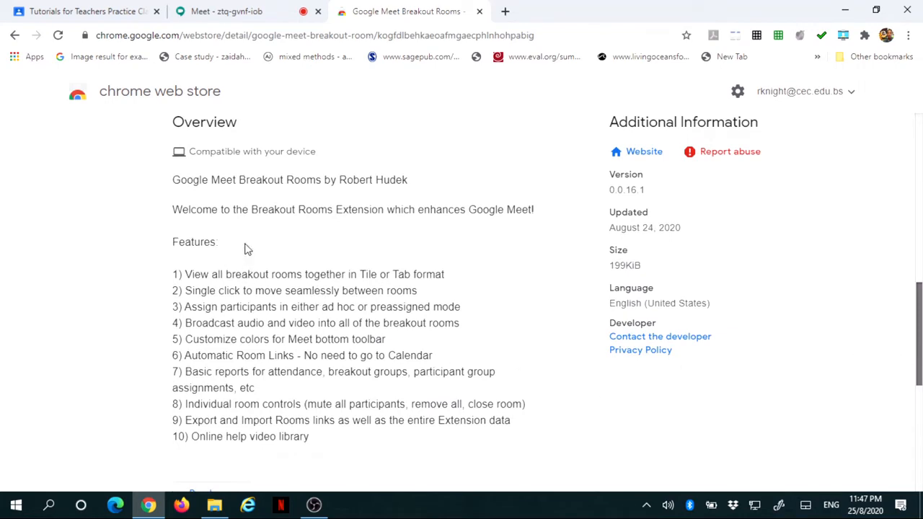
scroll(208, 282, down, 1)
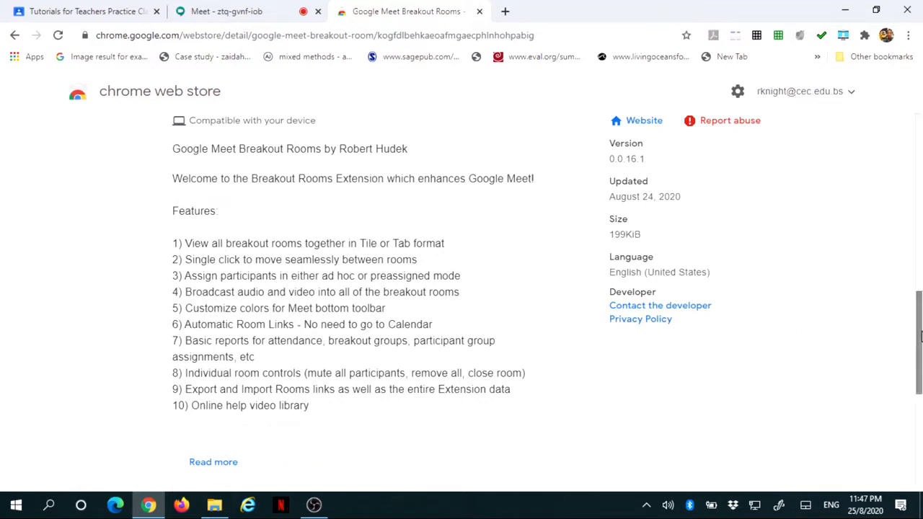
scroll(920, 335, up, 3)
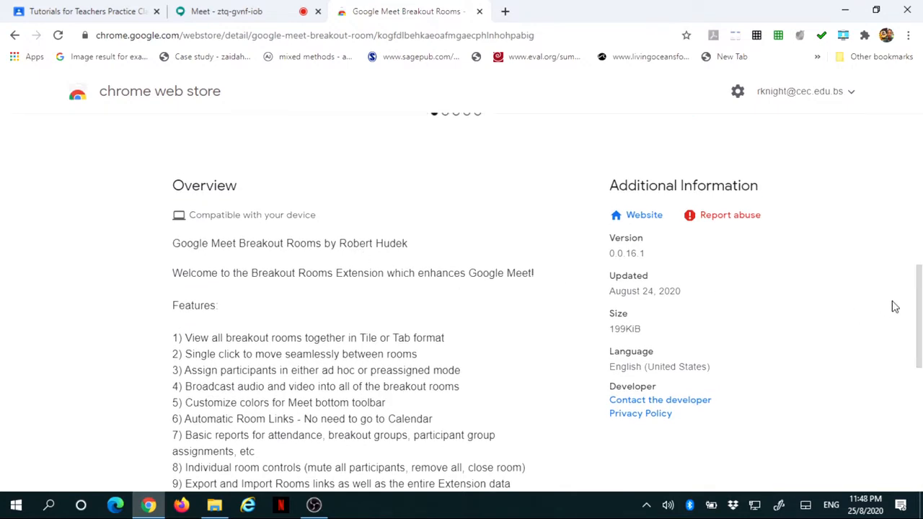
mouse_move(920, 303)
mouse_down()
mouse_move(920, 274)
mouse_move(919, 291)
mouse_up()
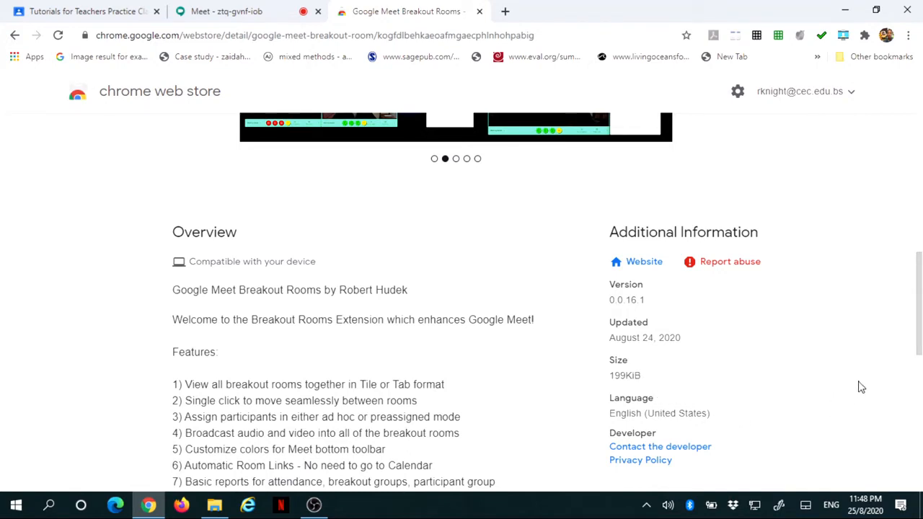
drag(919, 298, 919, 155)
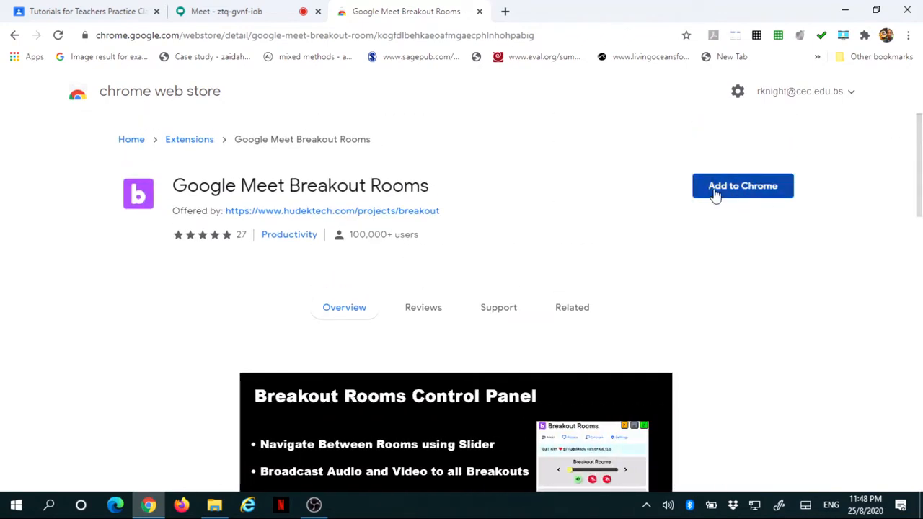
click(758, 195)
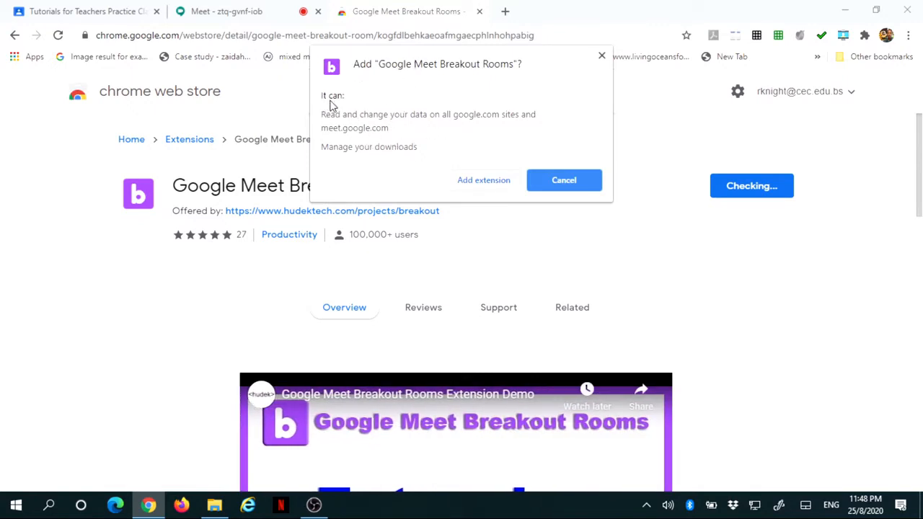
click(483, 181)
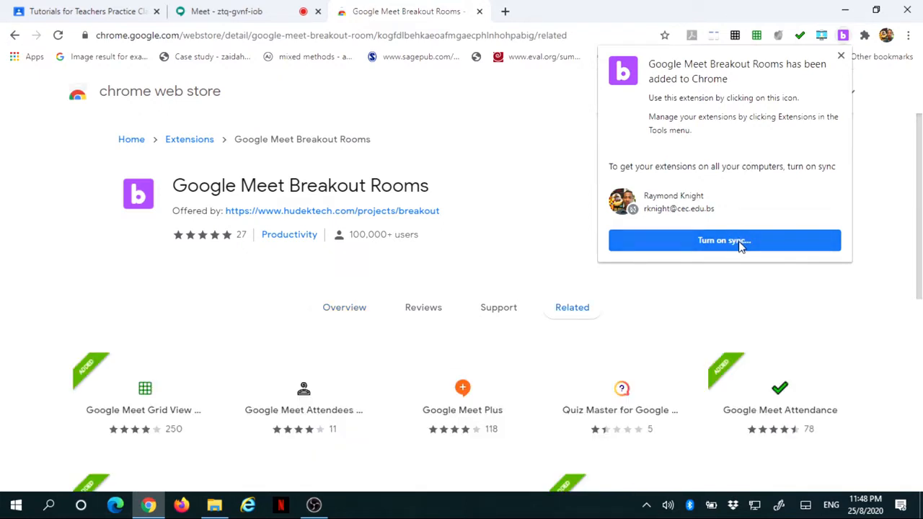
click(814, 243)
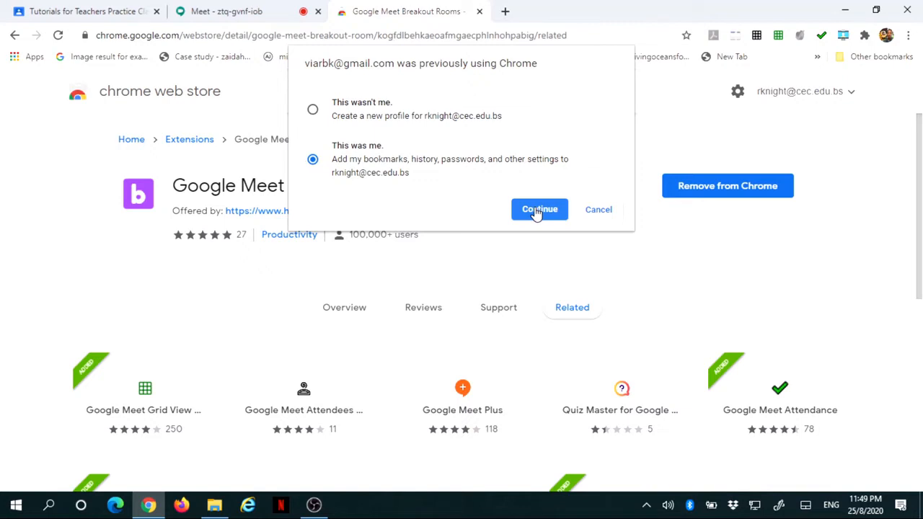
click(537, 210)
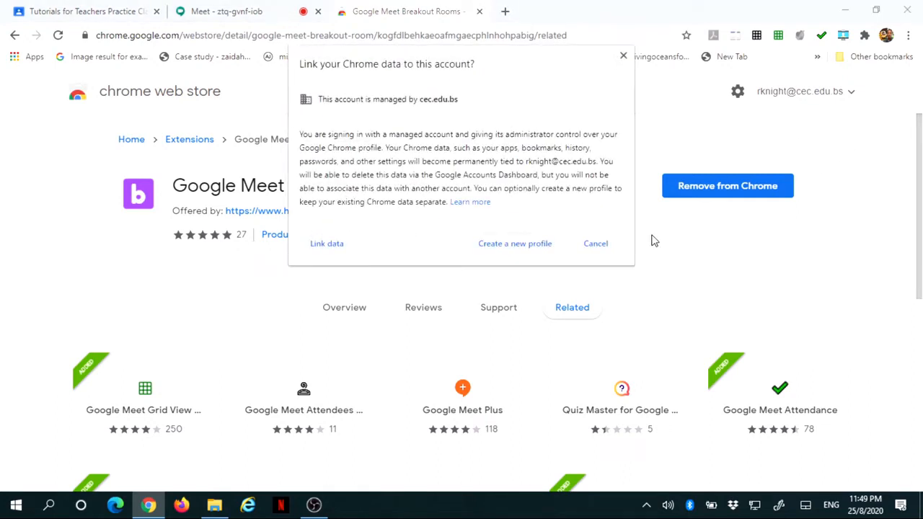
click(595, 245)
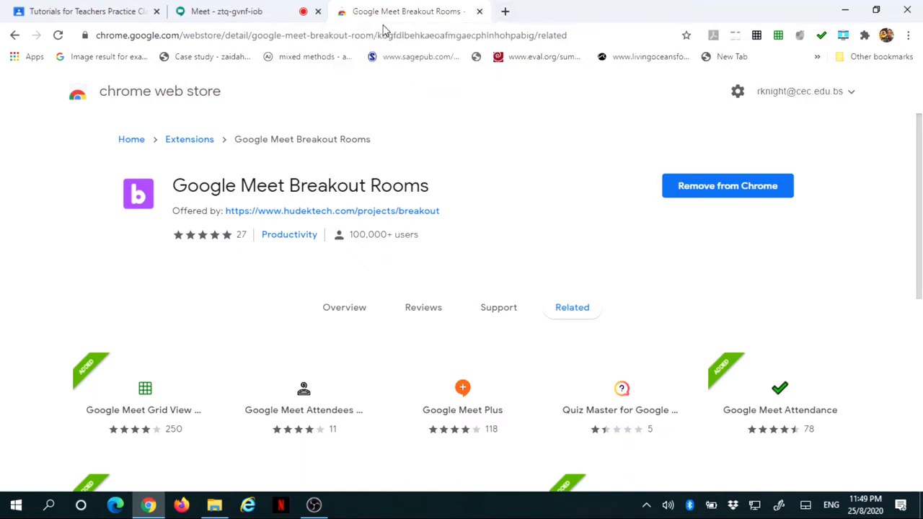
Step: Pin the Google Meet Breakout Rooms extension in the browser from the Meet call and open its Rooms setup
click(246, 17)
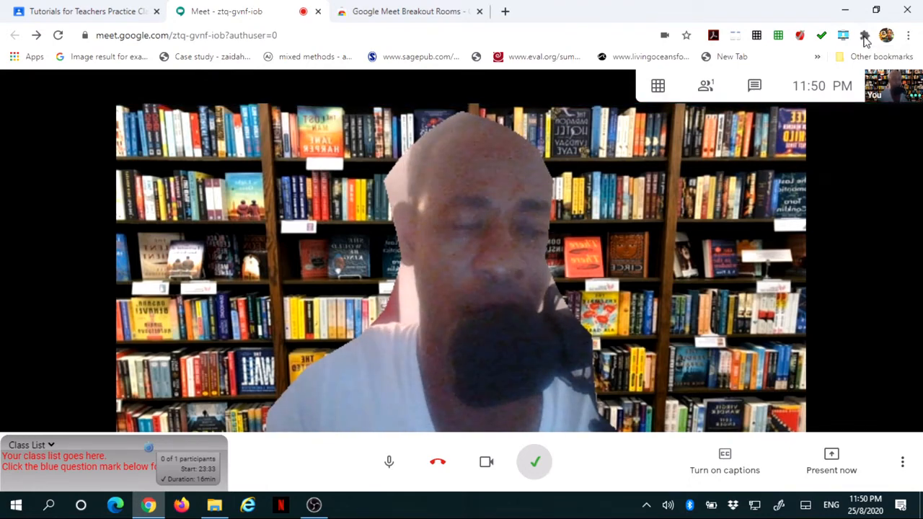
click(865, 39)
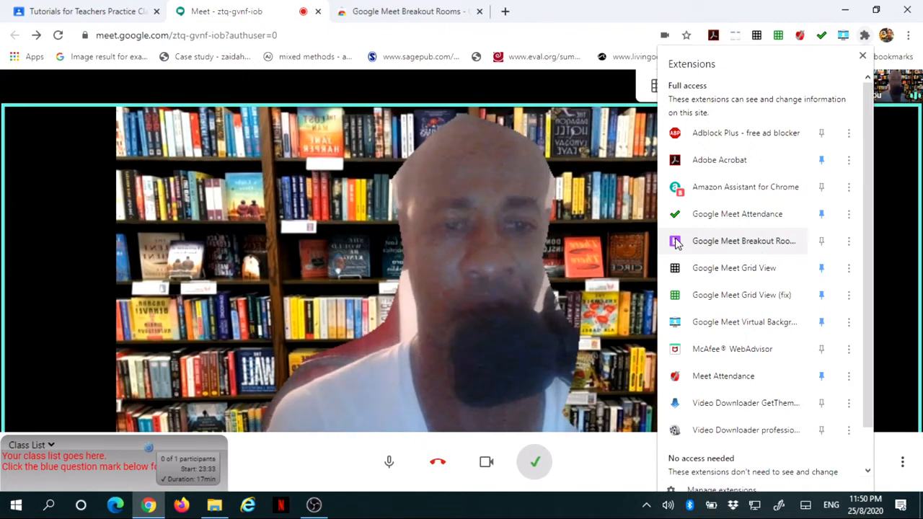
click(822, 243)
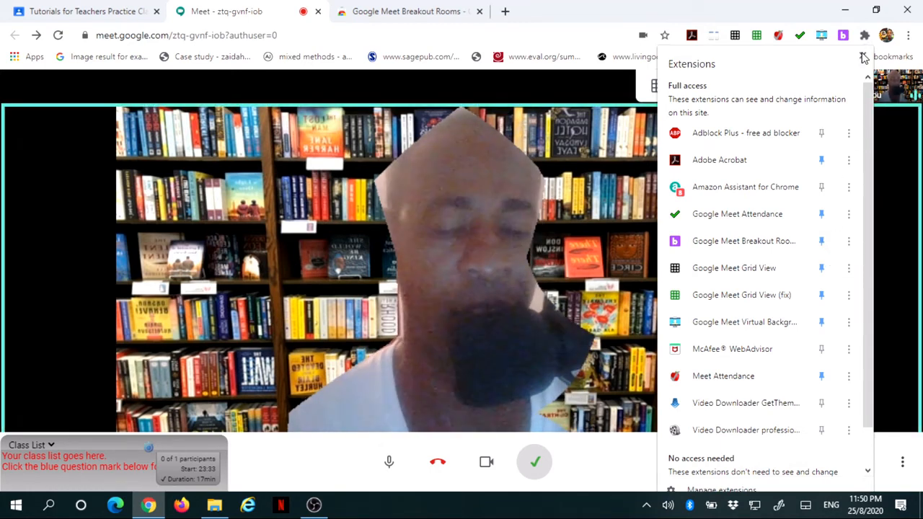
click(863, 58)
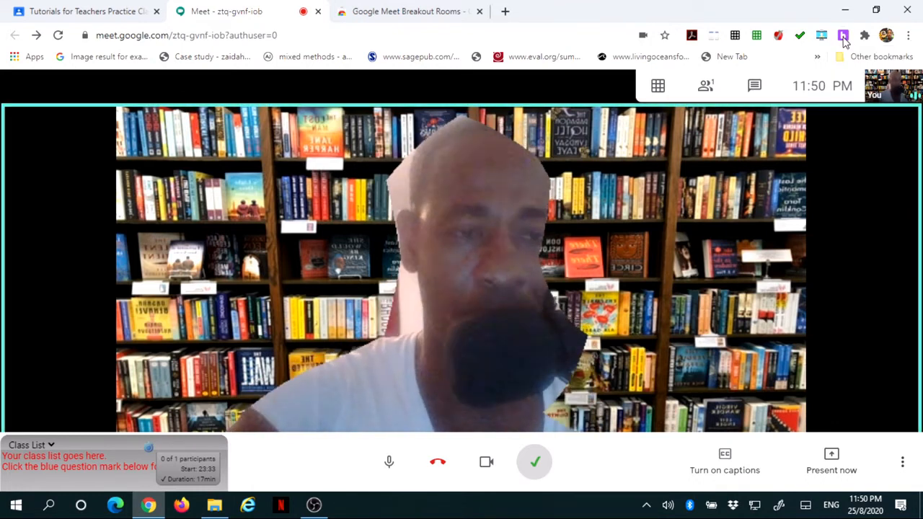
click(844, 37)
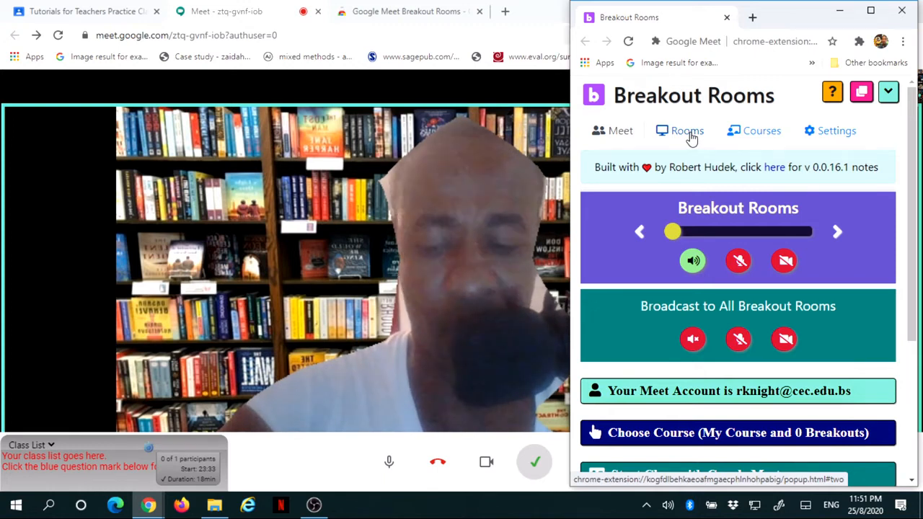
click(685, 131)
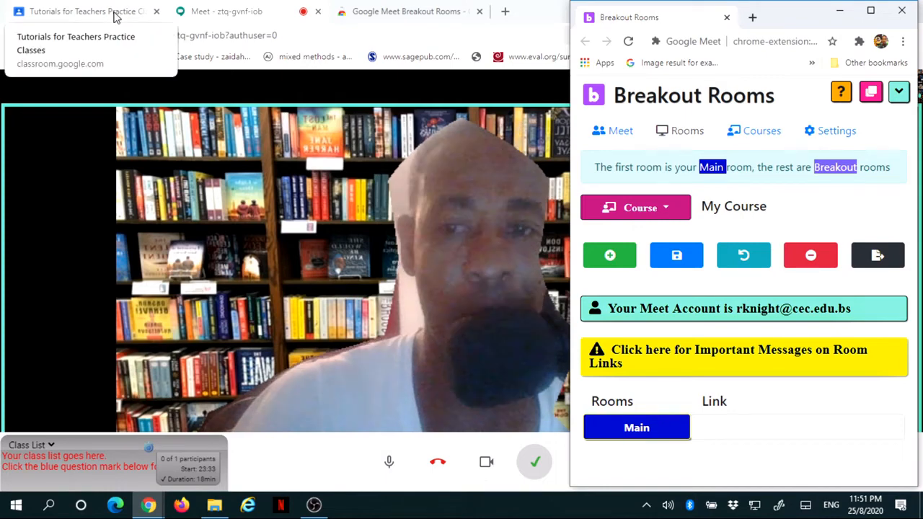
Step: Copy the Meet link from the Tutorials for Teachers class in Google Classroom
click(114, 17)
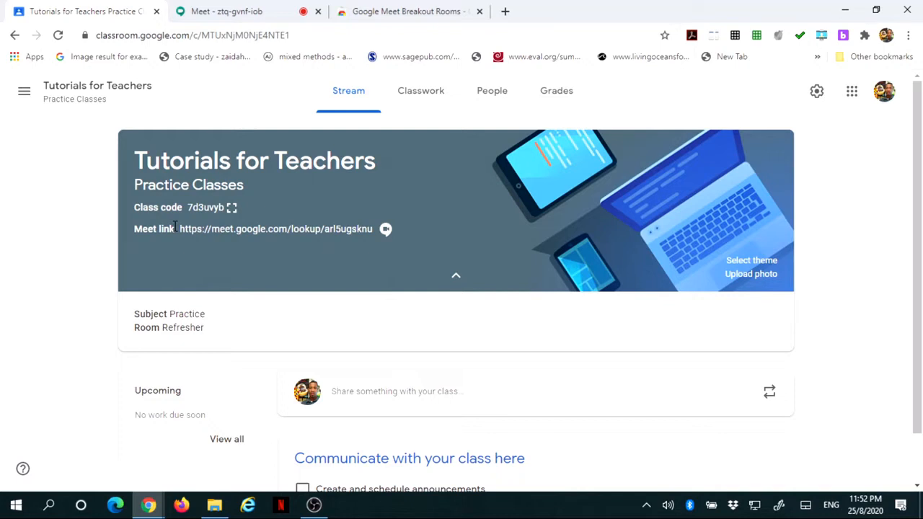
drag(176, 226, 189, 225)
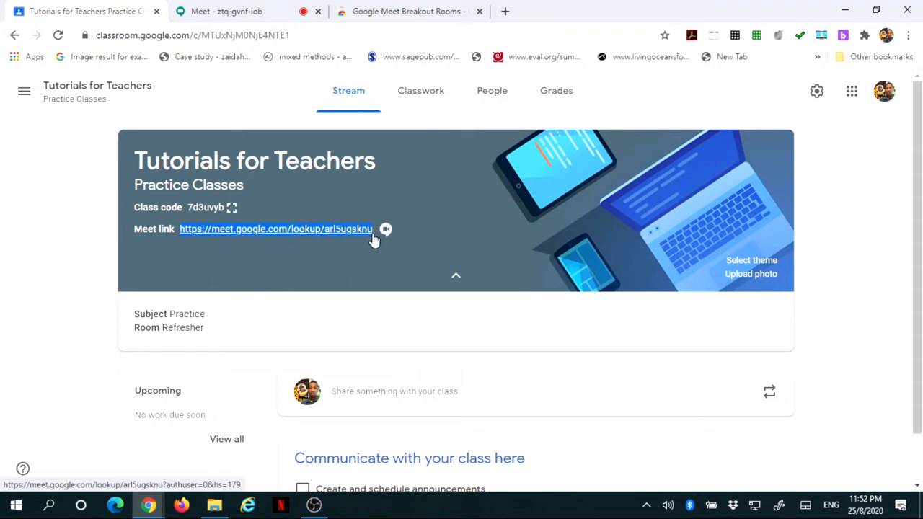
right_click(283, 231)
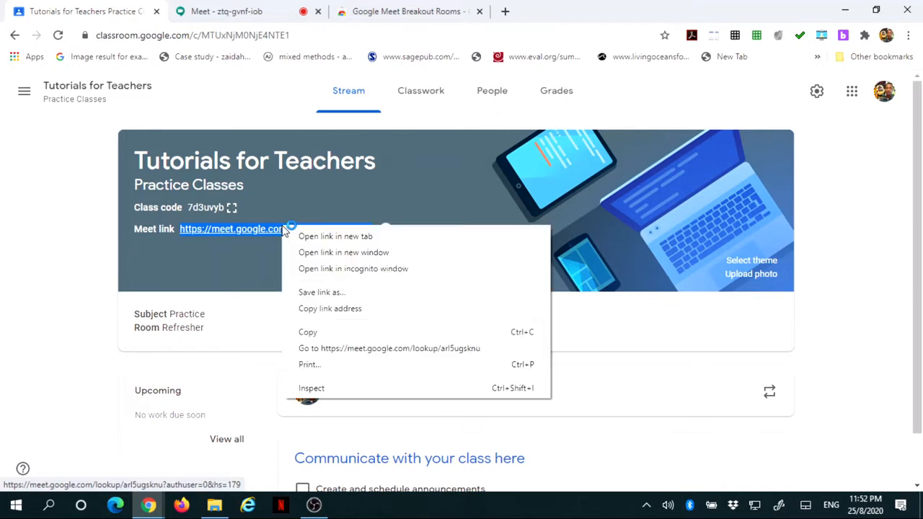
click(314, 333)
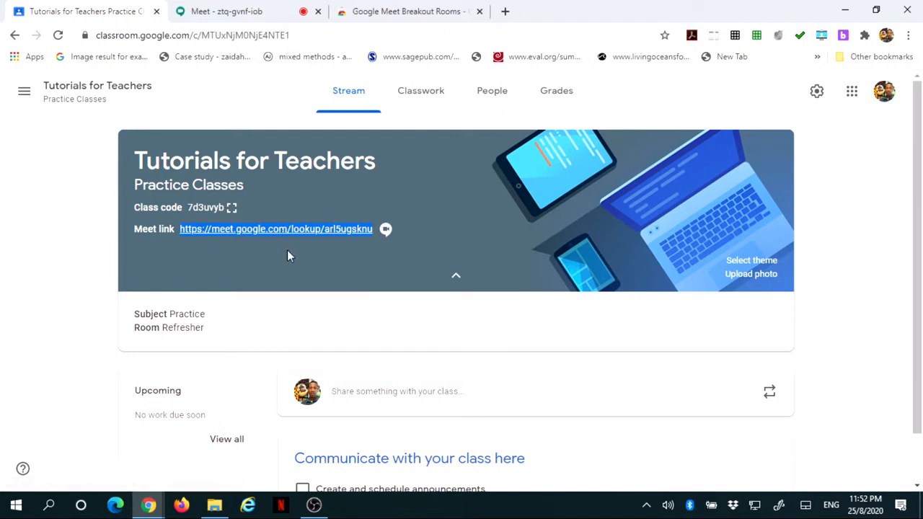
Step: Reopen the Breakout Rooms extension from the Meet call and paste the copied class link as the Main room's link
click(238, 13)
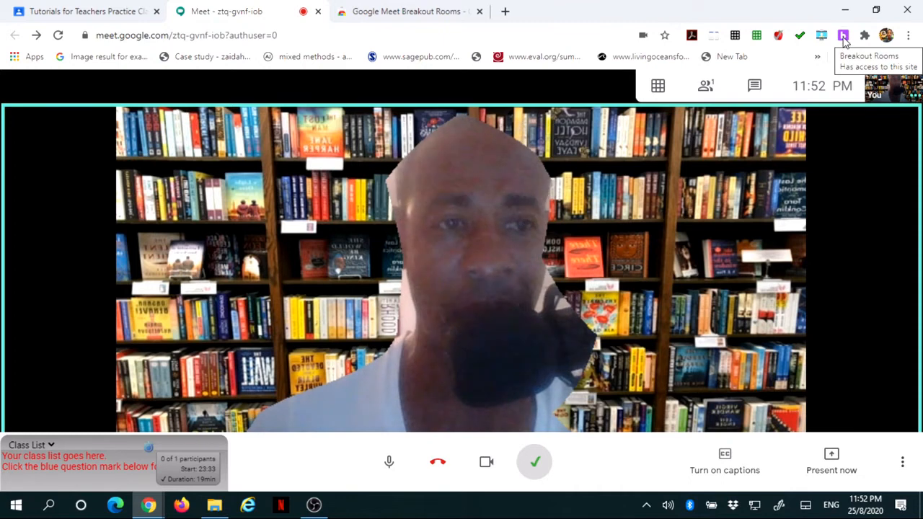
click(842, 36)
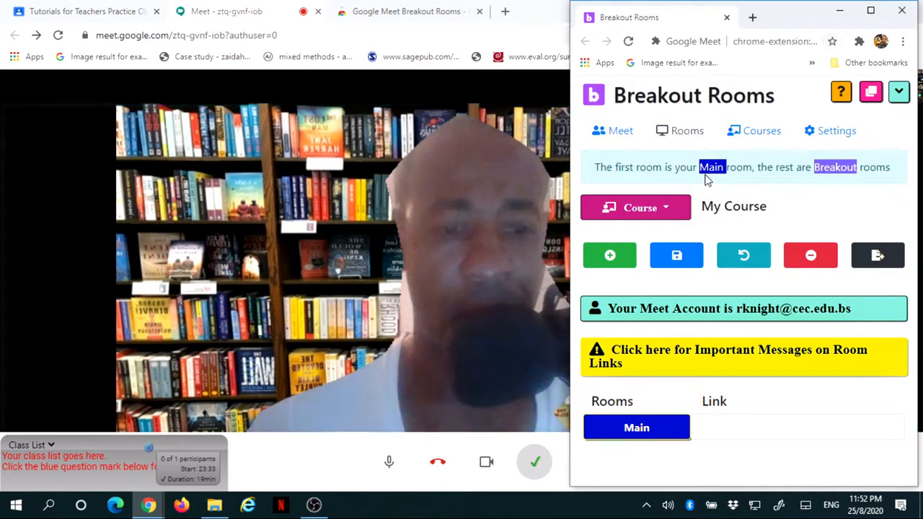
right_click(694, 430)
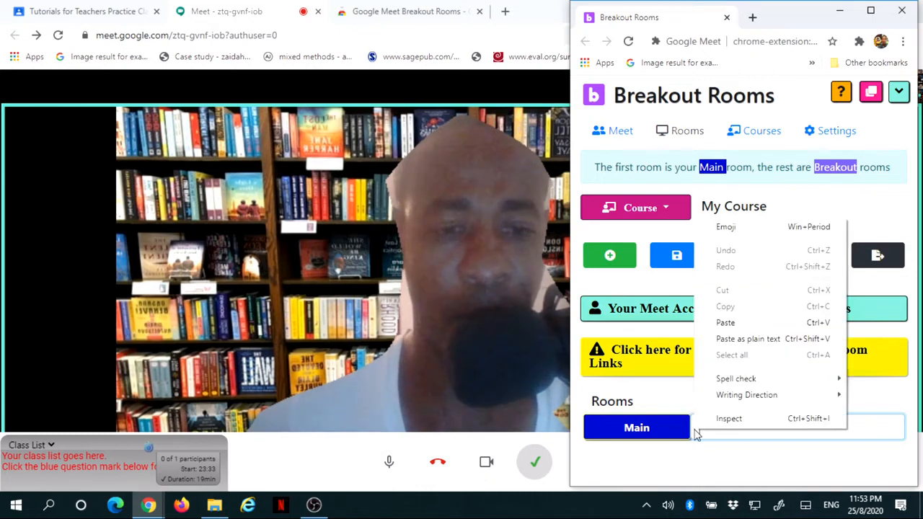
click(729, 324)
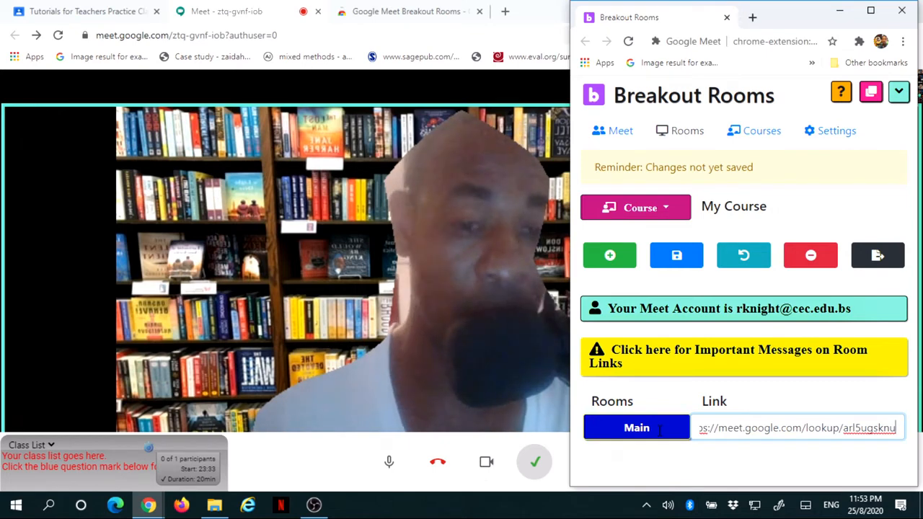
Step: Add two breakout rooms below Main, name them Room 1 and Room 2, and save the rooms
click(613, 259)
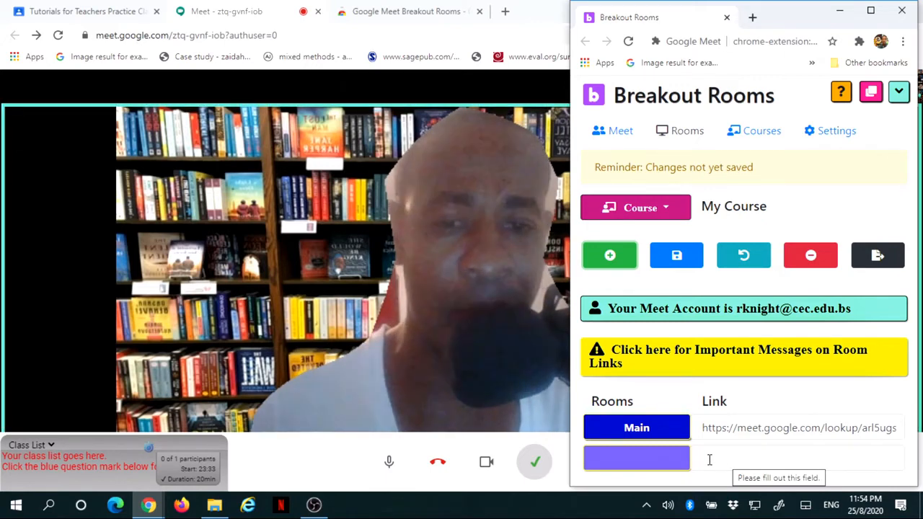
click(611, 258)
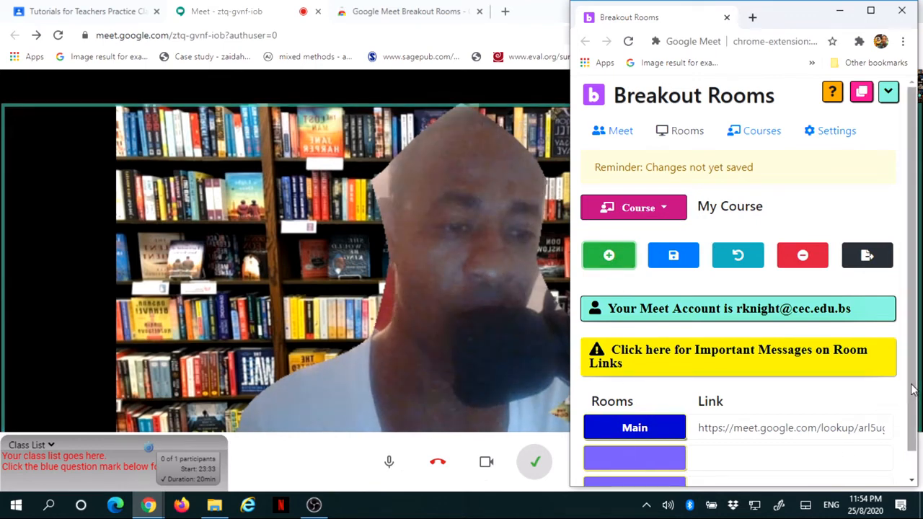
scroll(906, 396, down, 1)
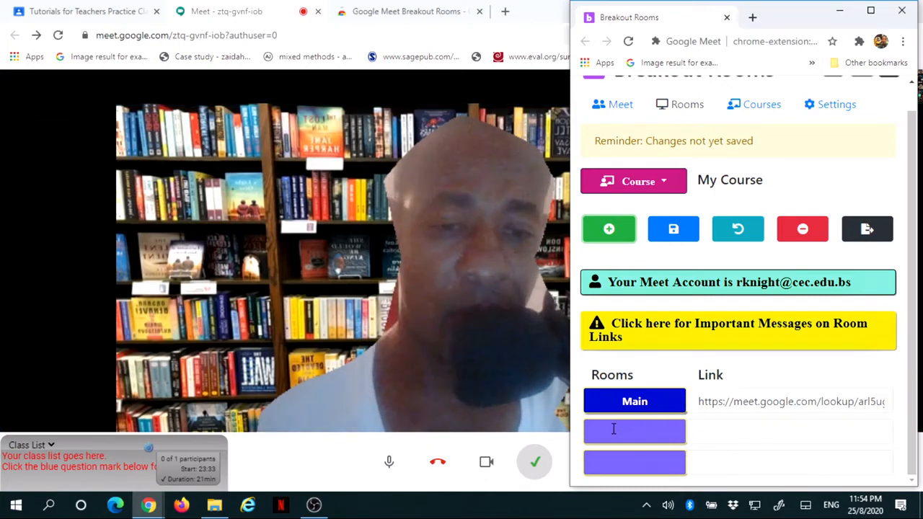
click(611, 430)
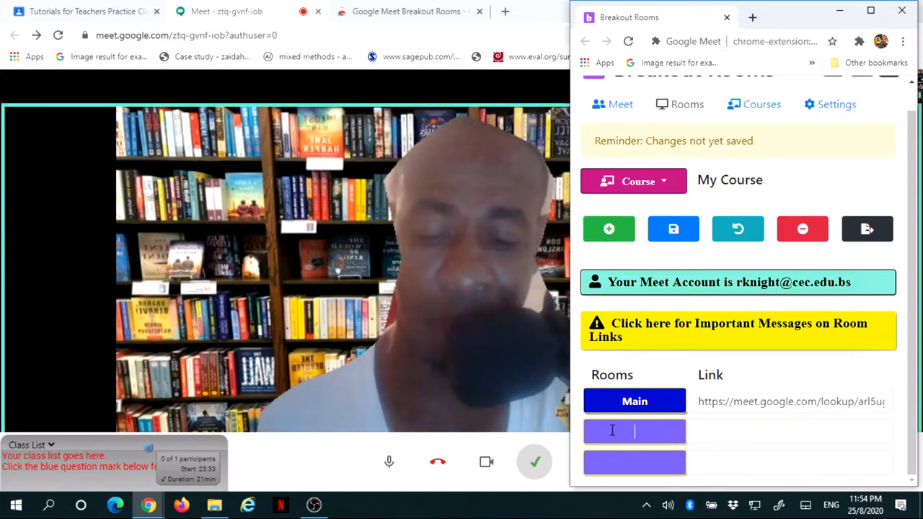
text(Room 1)
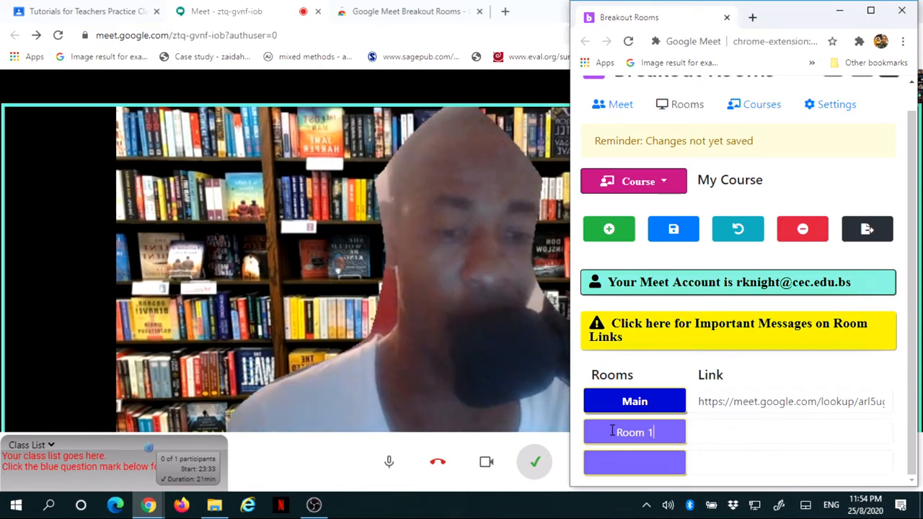
click(623, 459)
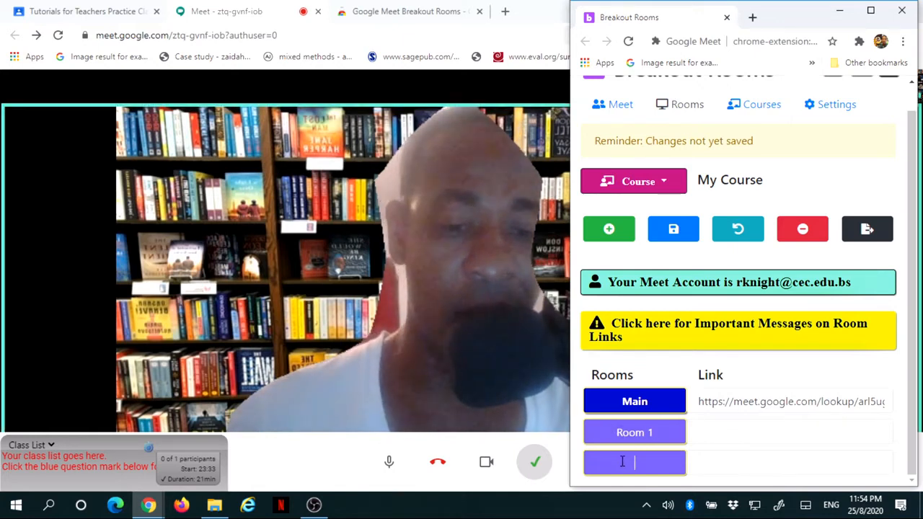
text(R)
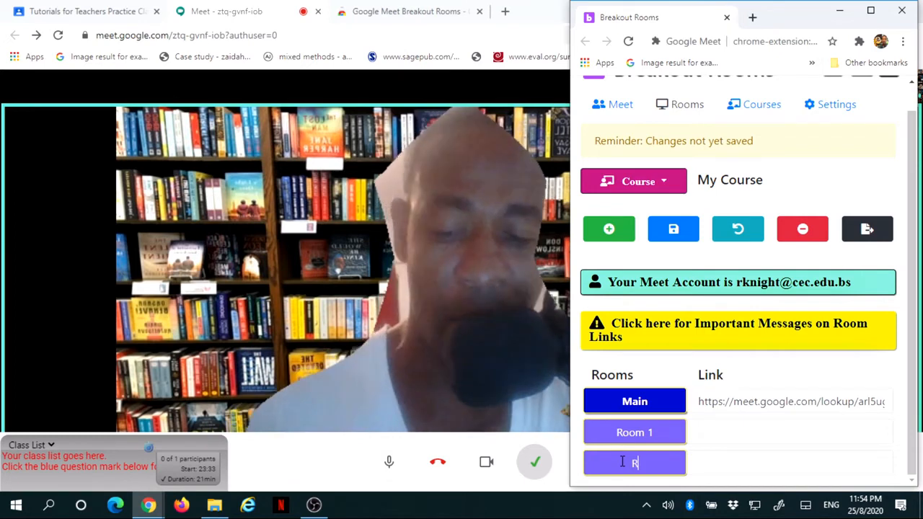
text(oom 2)
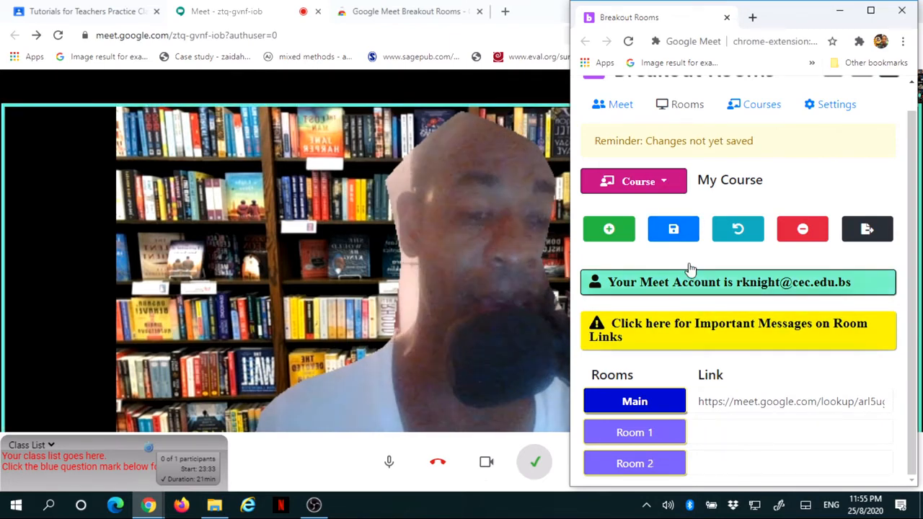
click(674, 231)
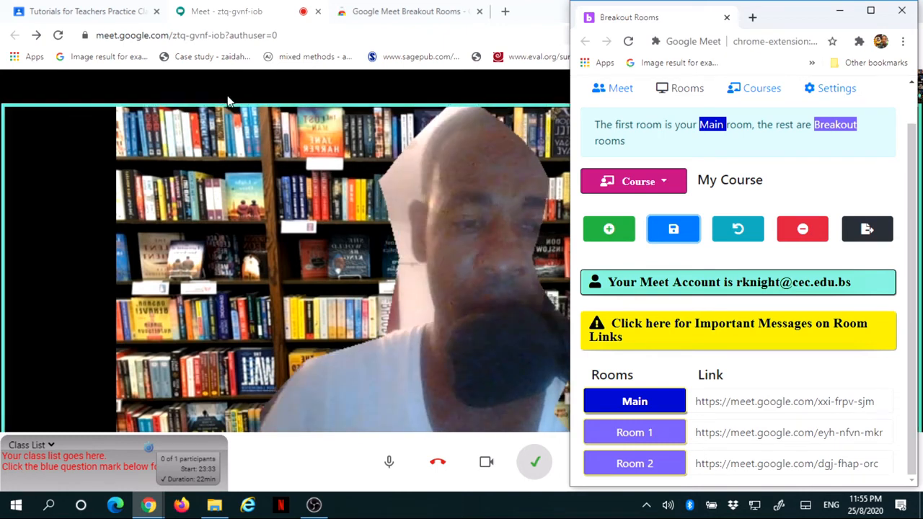
Step: Start a new classwork material titled "Transpiration" in the Tutorials for Teachers class in Google Classroom
click(109, 16)
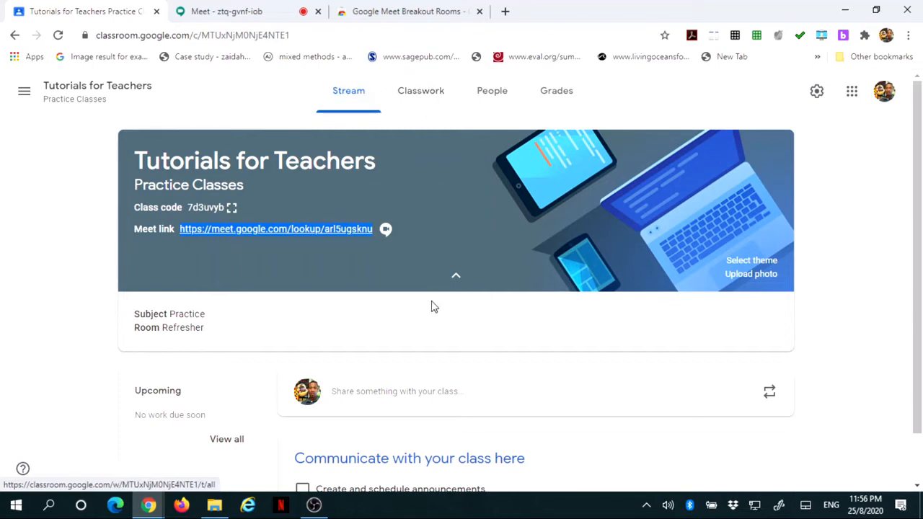
click(422, 94)
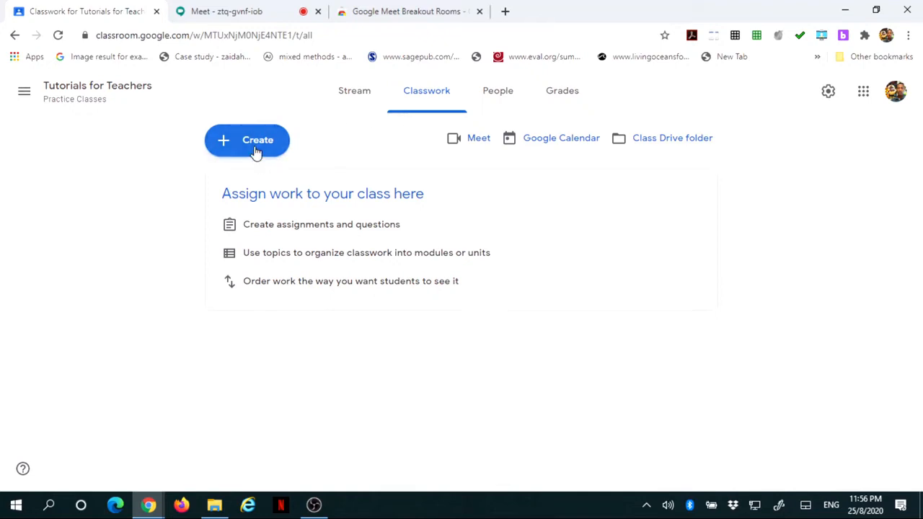
click(254, 151)
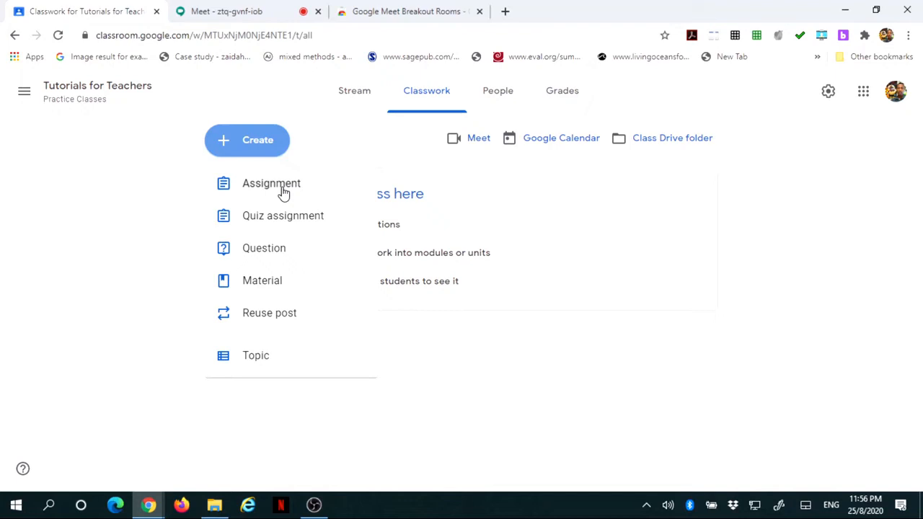
click(263, 287)
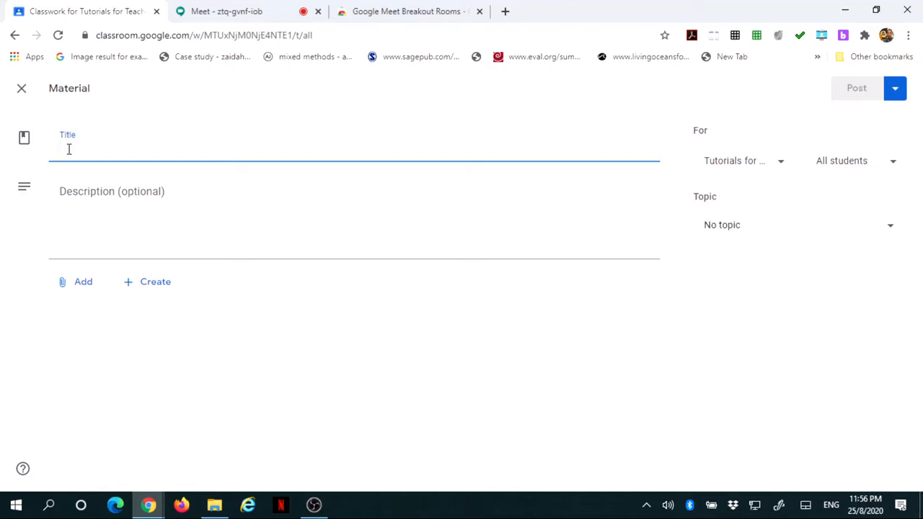
text(Tra)
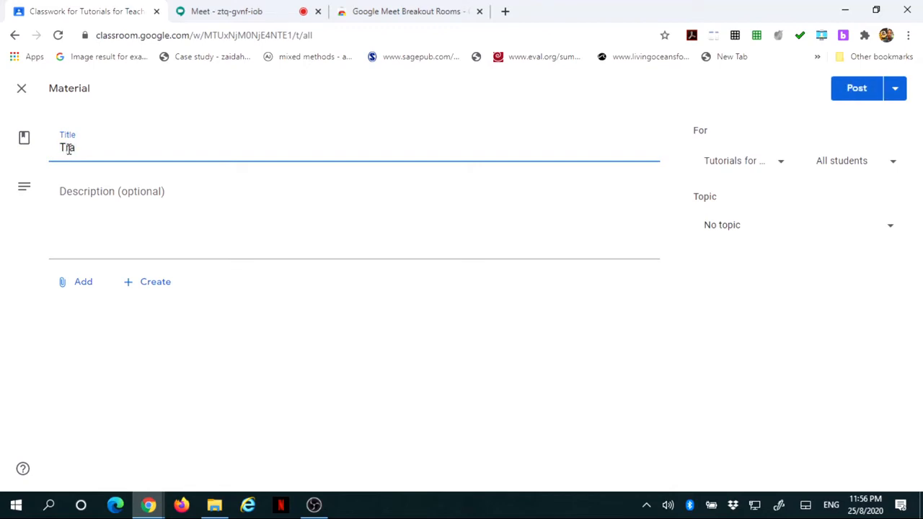
text(nspiration)
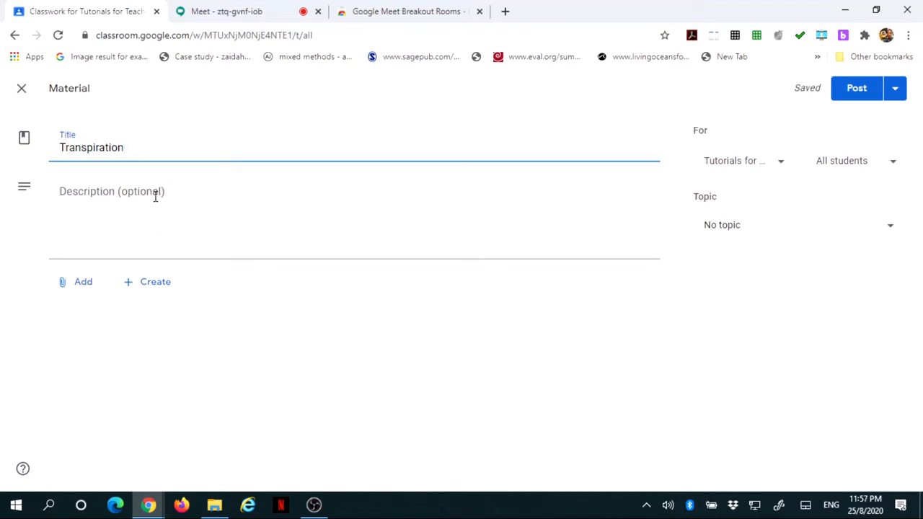
Step: Begin the material's description with a Room 1 line listing its two students after "Names:" in parentheses
click(68, 208)
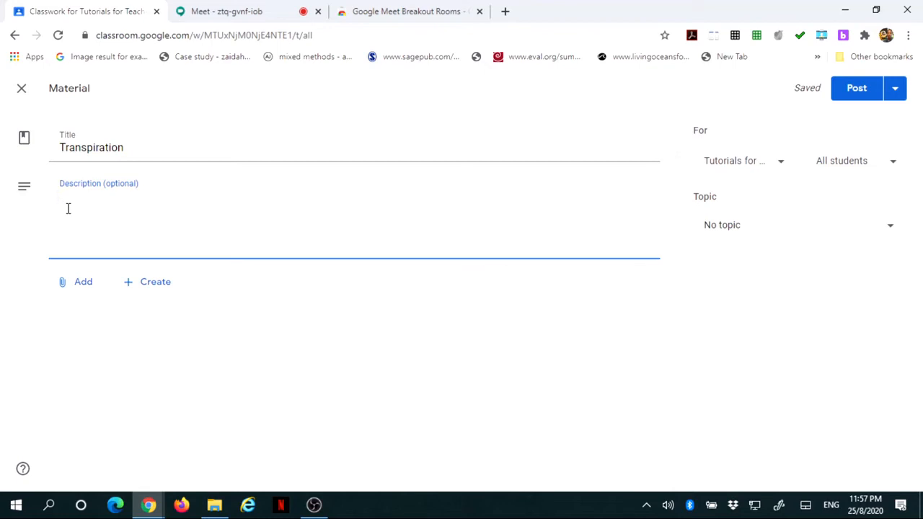
text(Room 1)
text(()
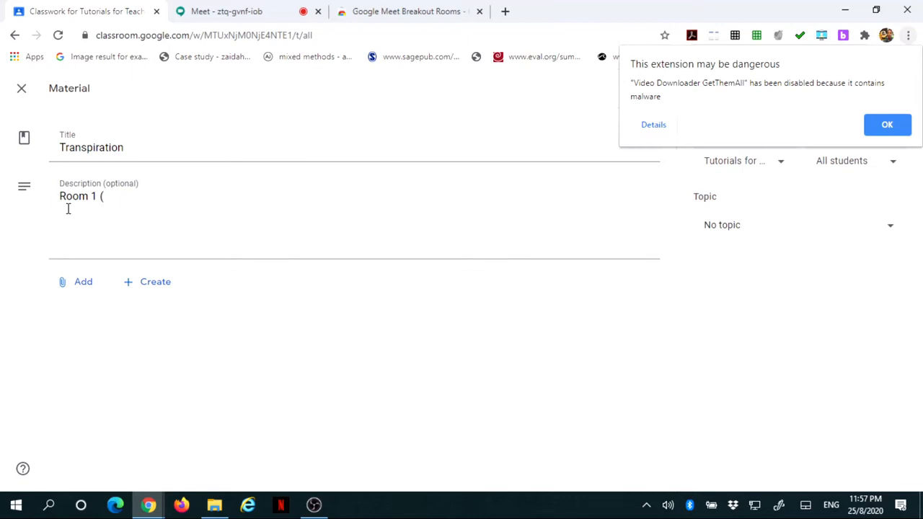
click(116, 200)
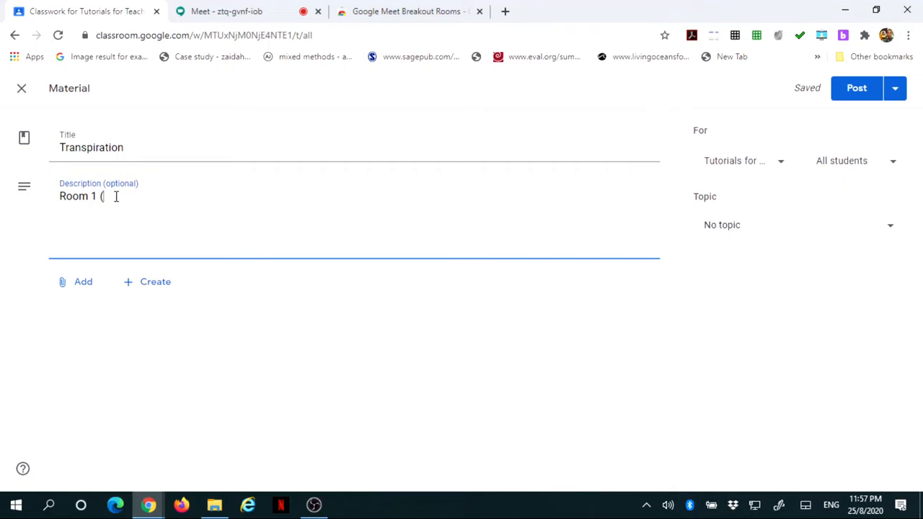
text(Names)
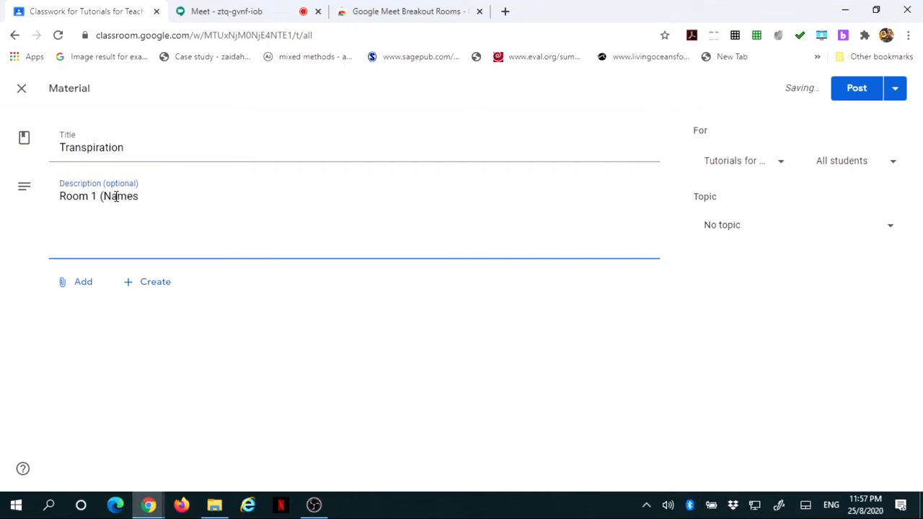
text(: Jo)
text(e & Jane))
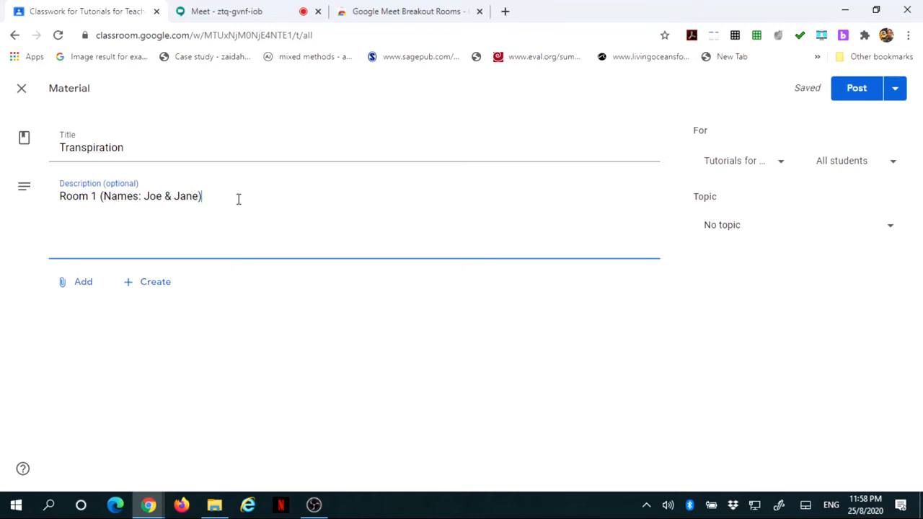
Step: Add a separate Room 2 line to the description, listing its two students after "Names:" in parentheses
key(Return)
text(Room)
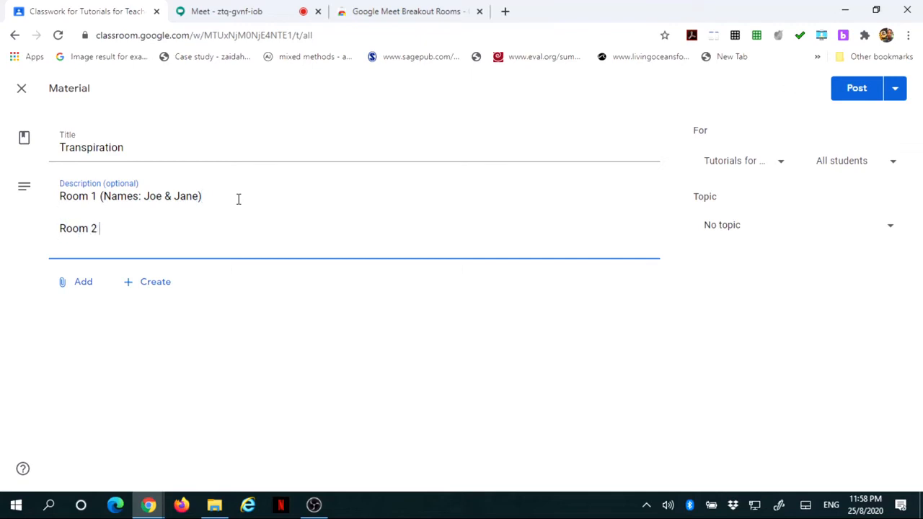
text( 2 ( Names:)
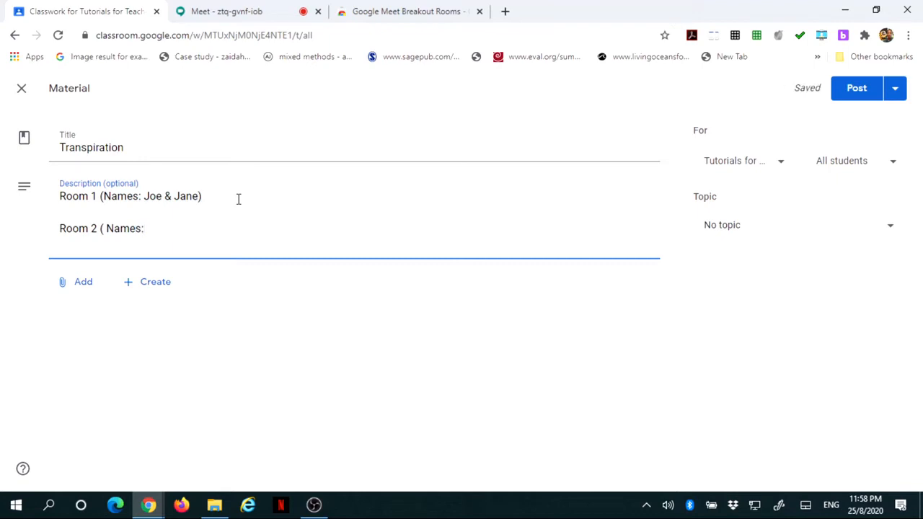
text( Jack  & Jill)
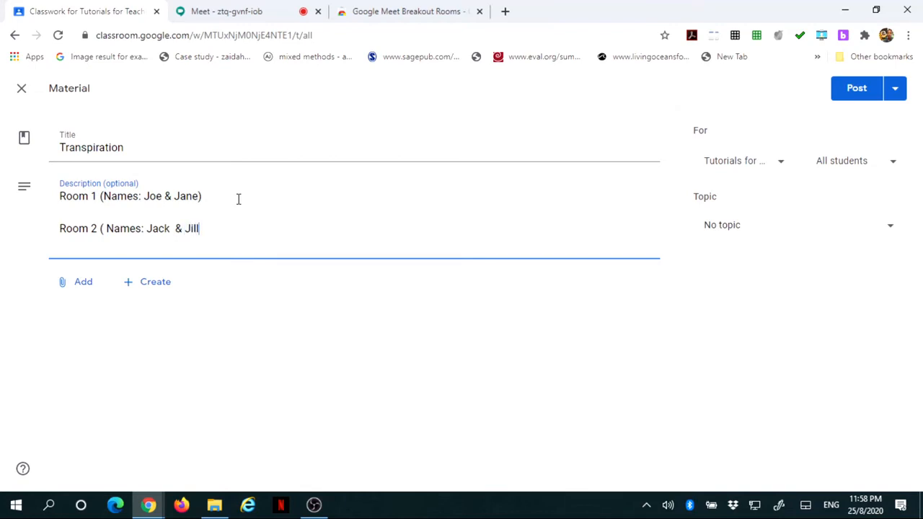
text())
Step: Reopen the Breakout Rooms extension from the Meet call and copy Room 1's link
click(241, 13)
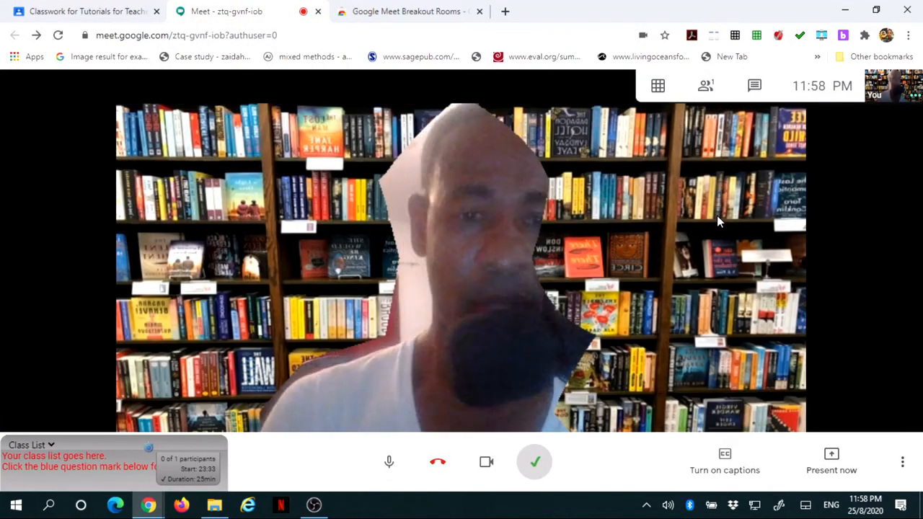
click(842, 36)
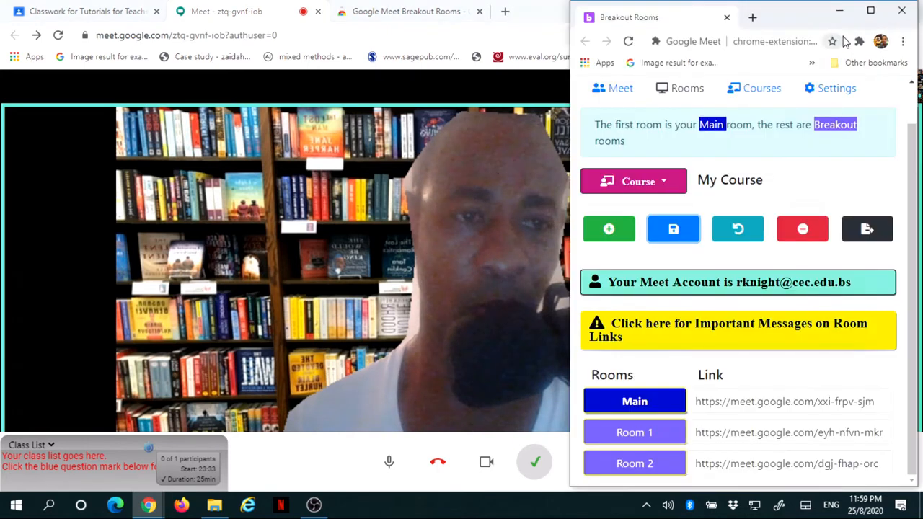
right_click(783, 433)
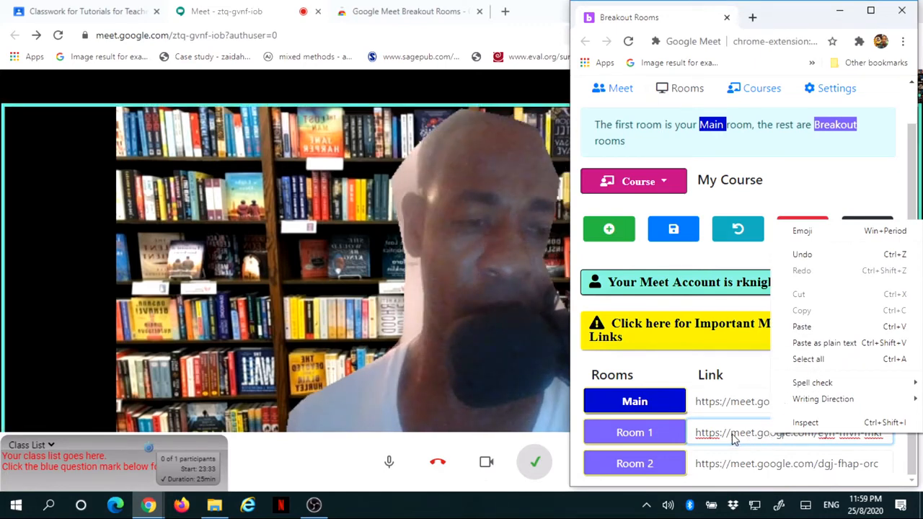
click(815, 361)
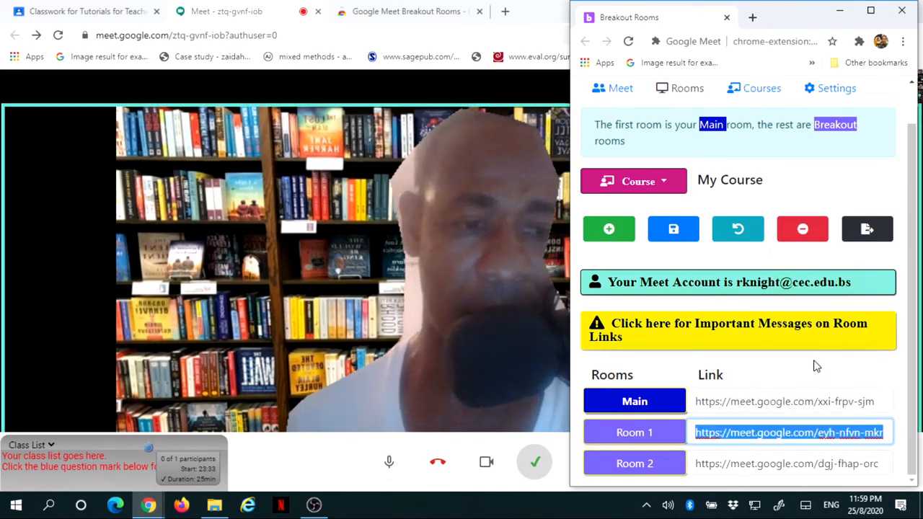
right_click(756, 432)
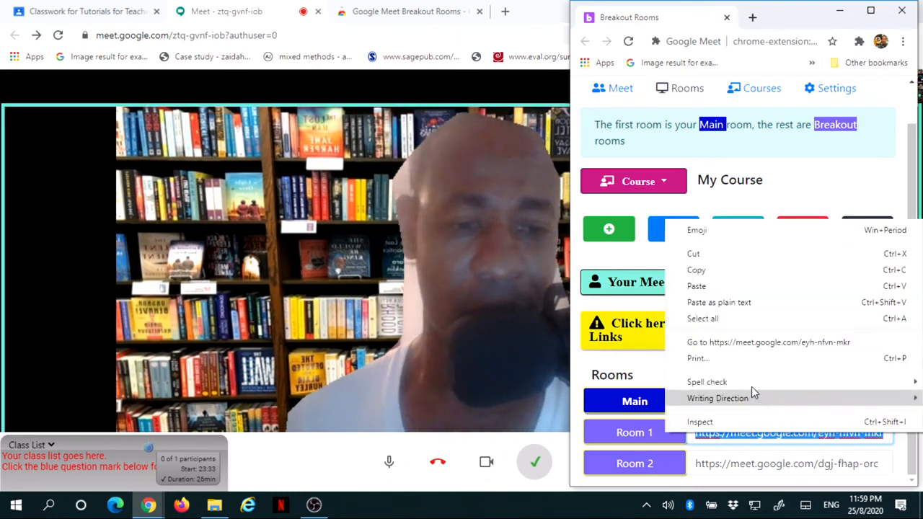
click(725, 278)
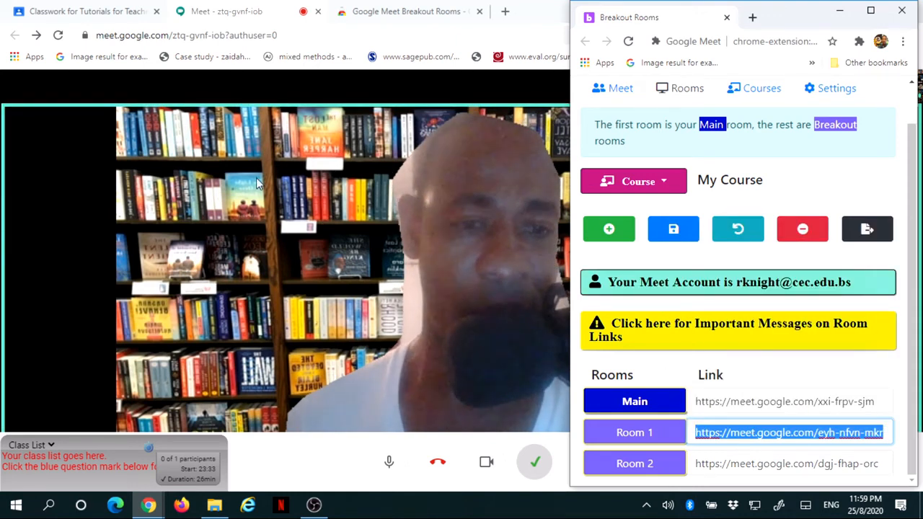
Step: Return to the Transpiration material in Google Classroom and paste the copied link after the Room 1 students' names
click(94, 15)
click(94, 14)
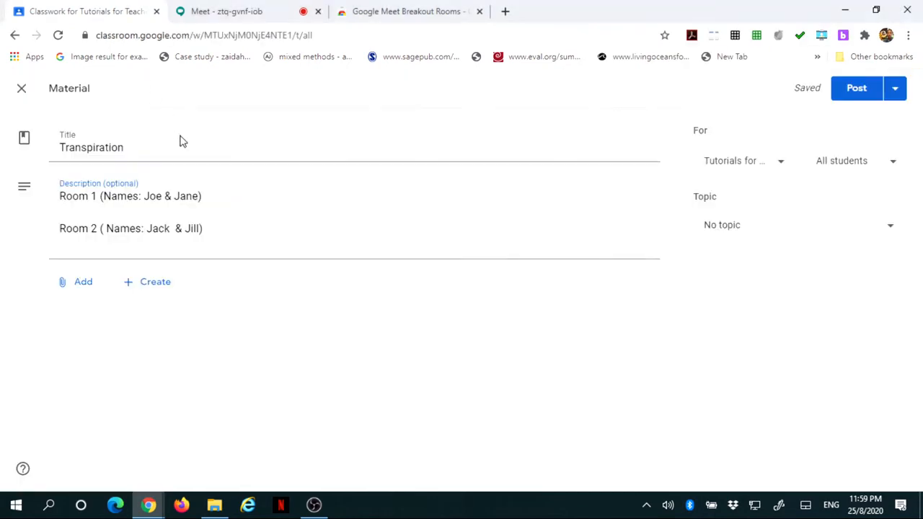
click(208, 196)
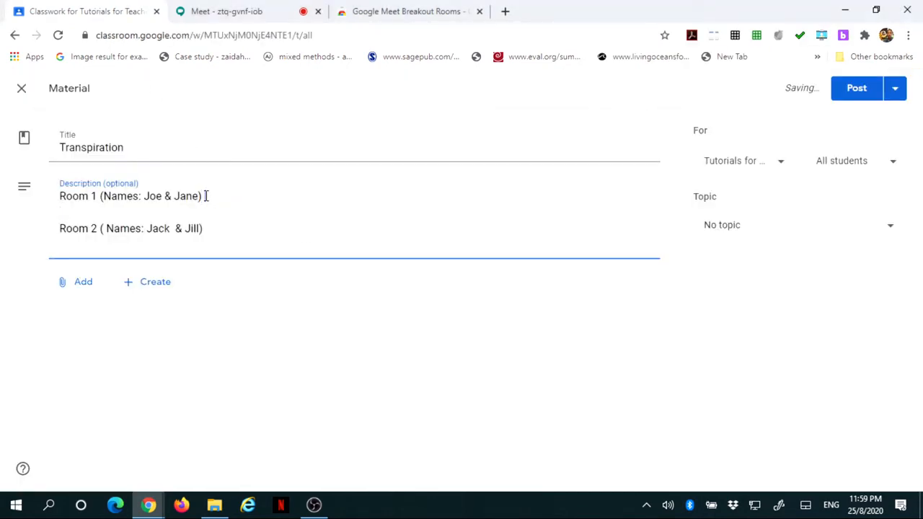
right_click(205, 196)
click(236, 302)
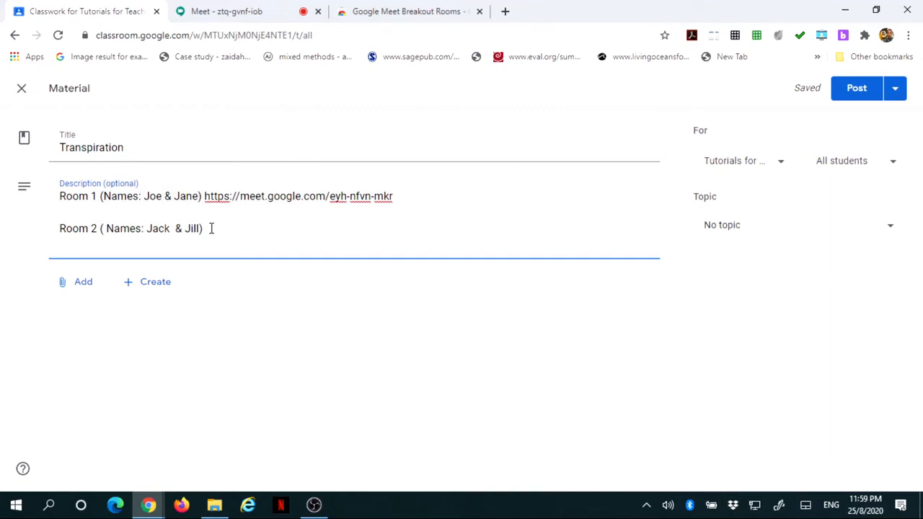
Step: Reopen the Breakout Rooms extension from the Meet call and copy Room 2's link
click(223, 10)
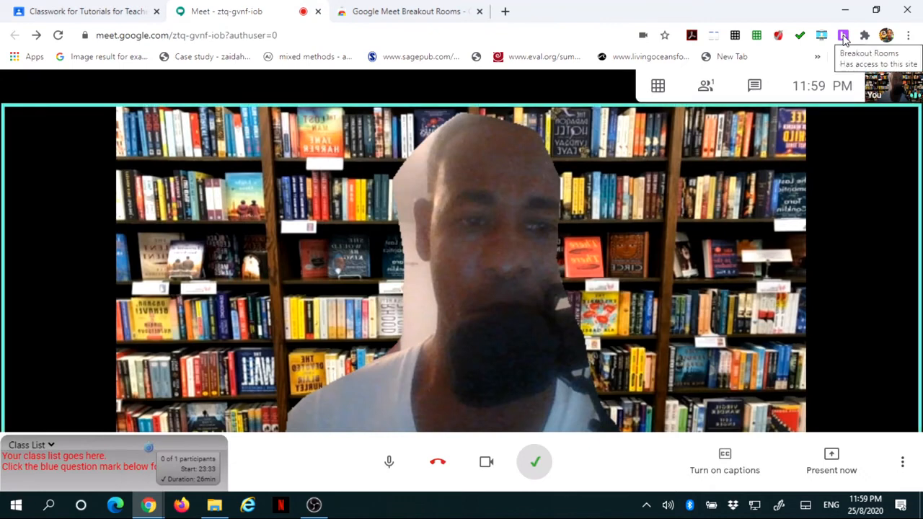
click(843, 36)
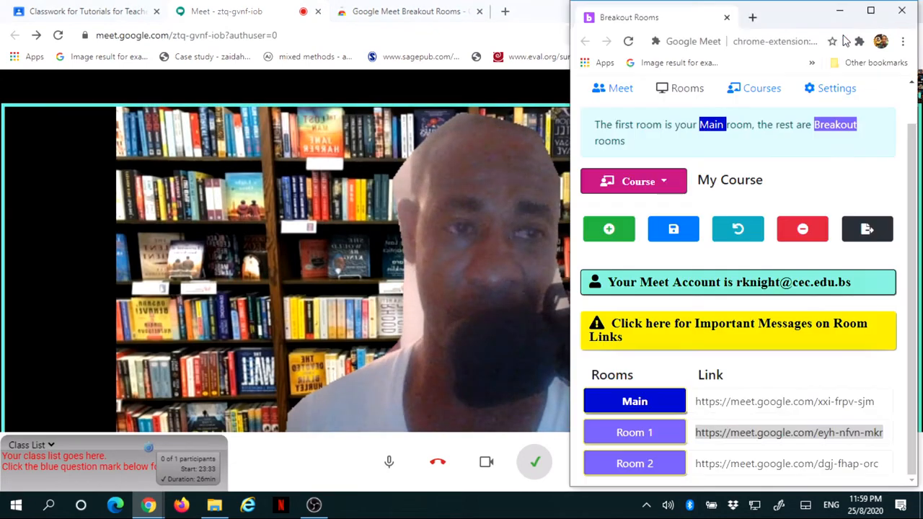
click(800, 464)
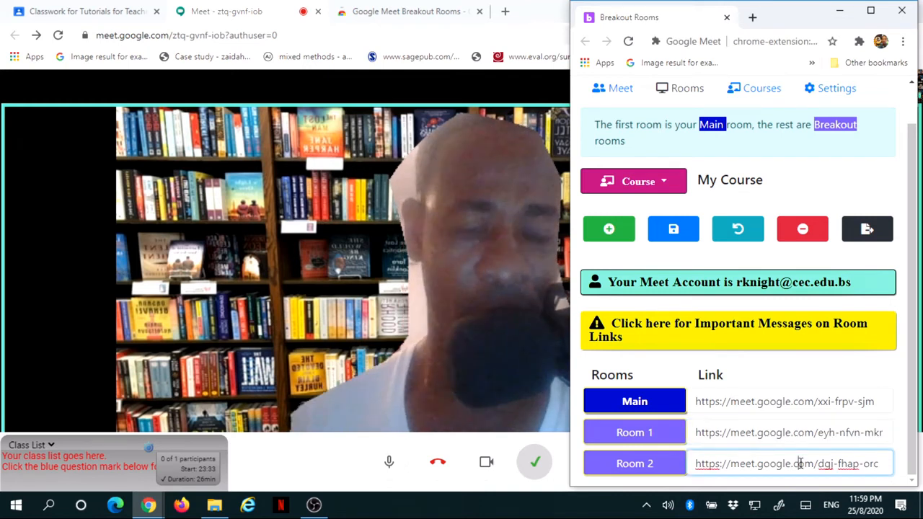
right_click(800, 463)
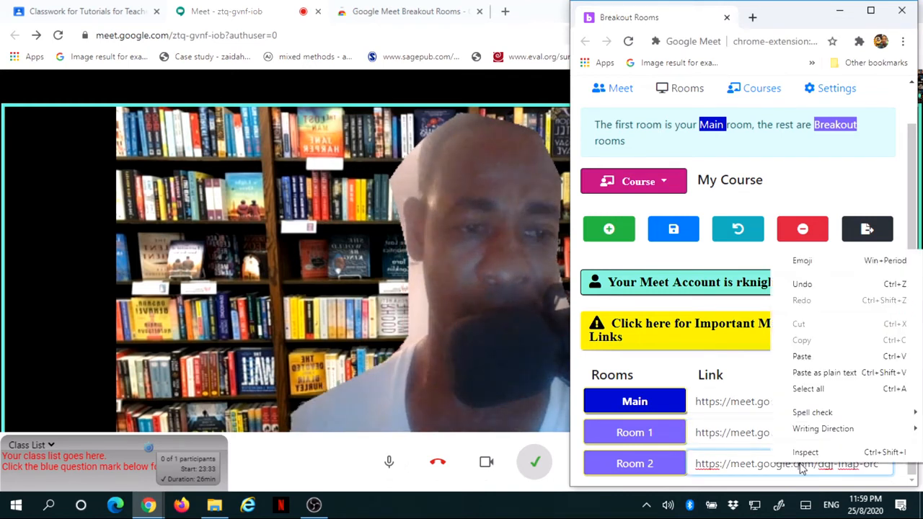
click(808, 389)
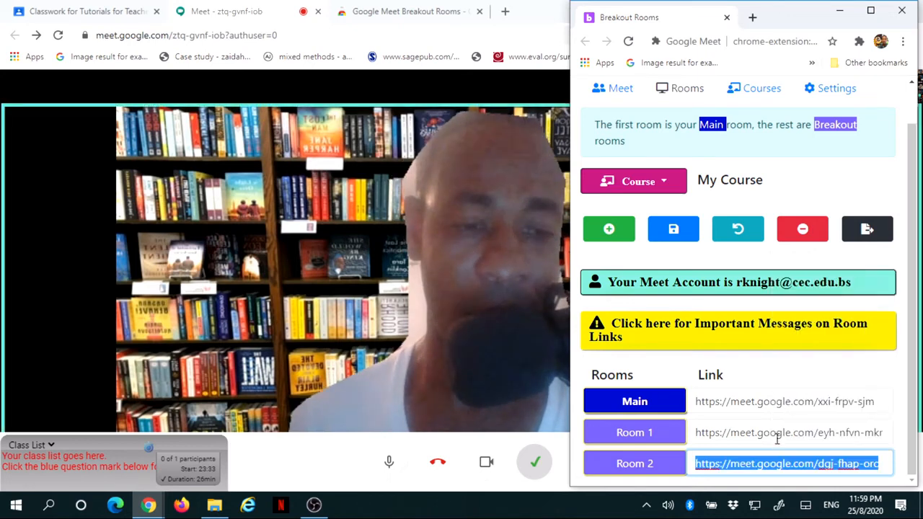
right_click(756, 464)
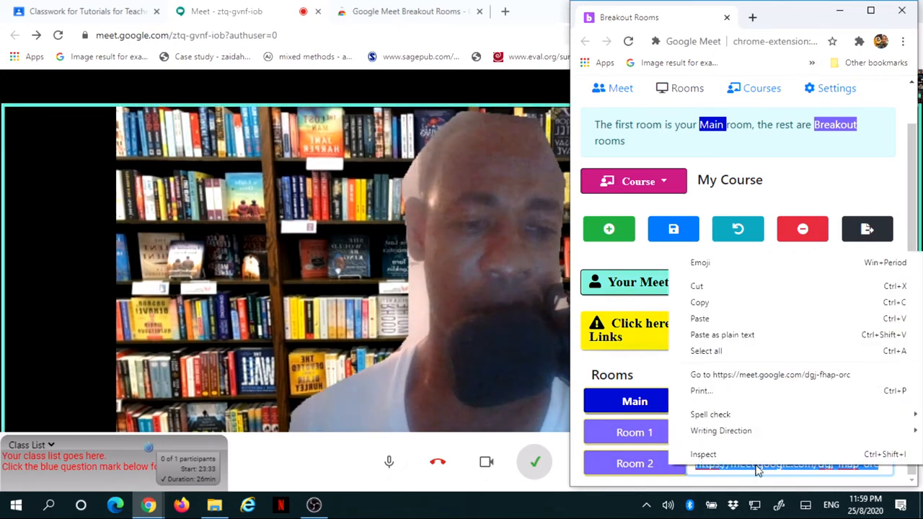
click(728, 304)
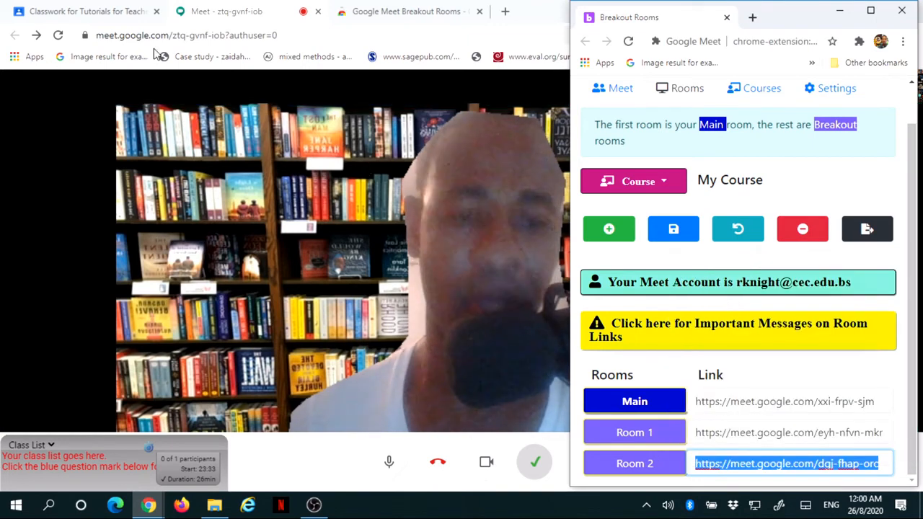
Step: Return to the Transpiration material in Google Classroom and paste the copied link after the Room 2 students' names
click(112, 16)
click(206, 229)
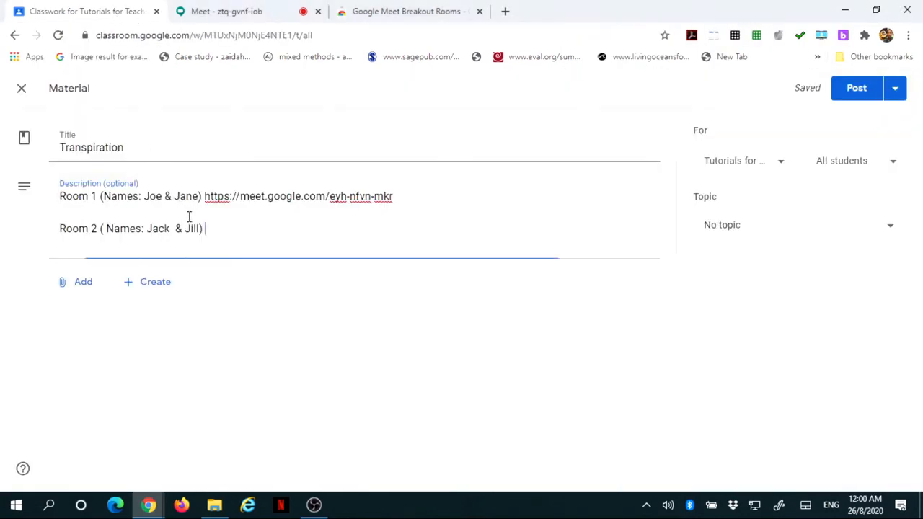
right_click(207, 230)
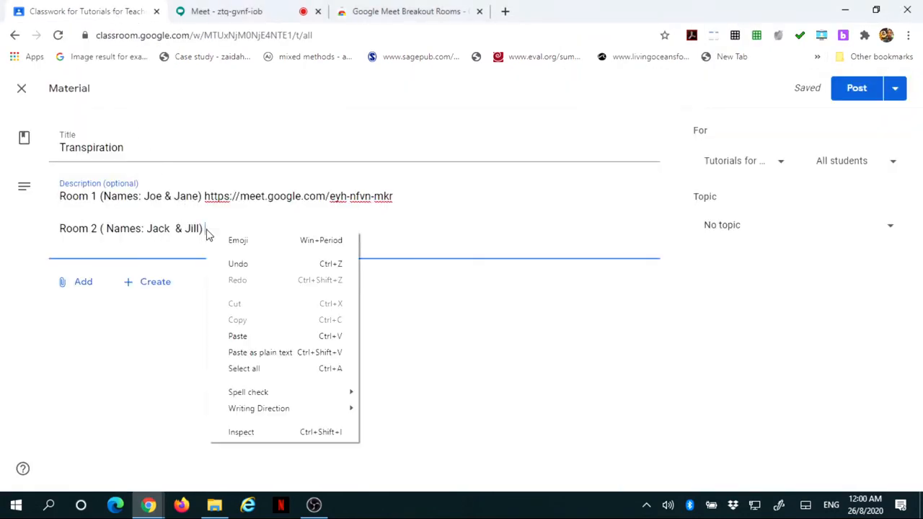
click(238, 336)
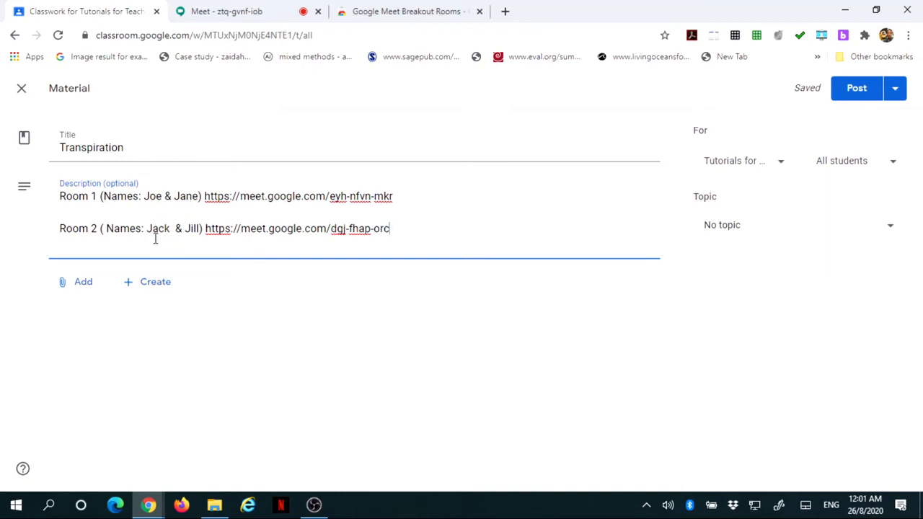
Step: Review the file creation options and the student audience, keep All students selected, and post the Transpiration material
click(156, 283)
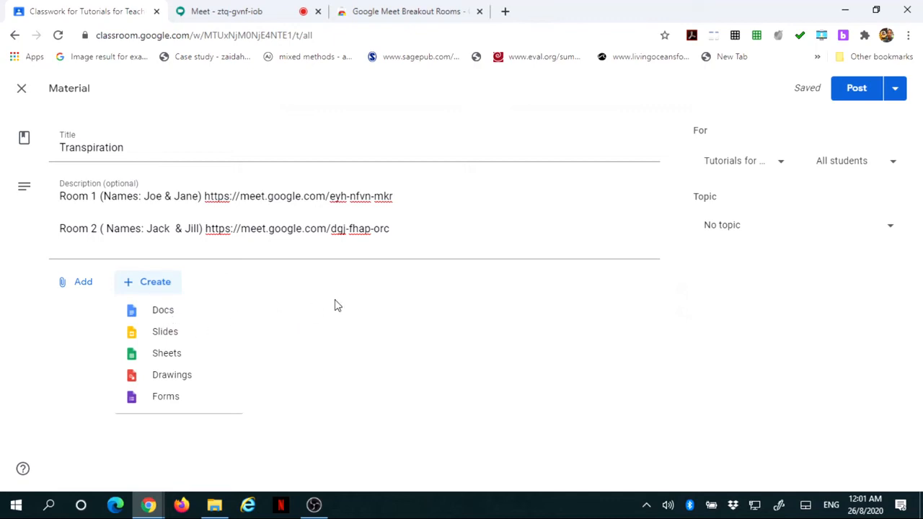
click(469, 310)
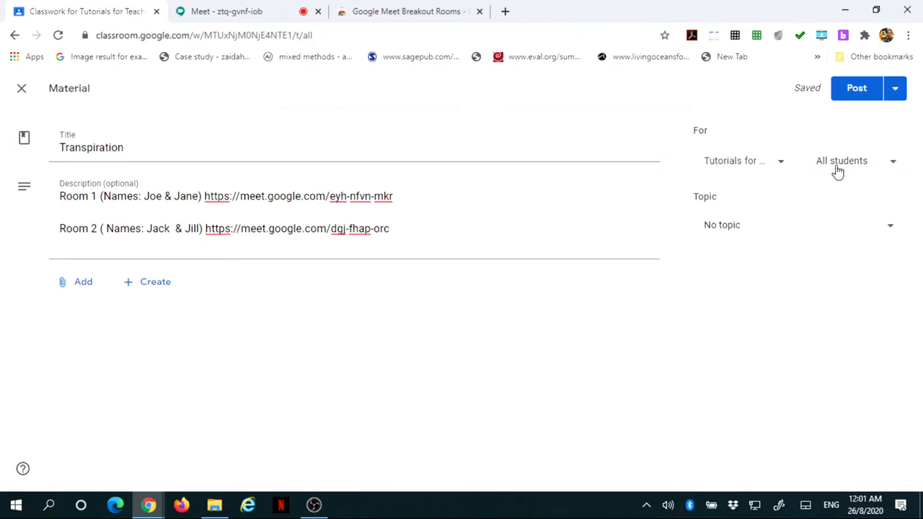
click(895, 167)
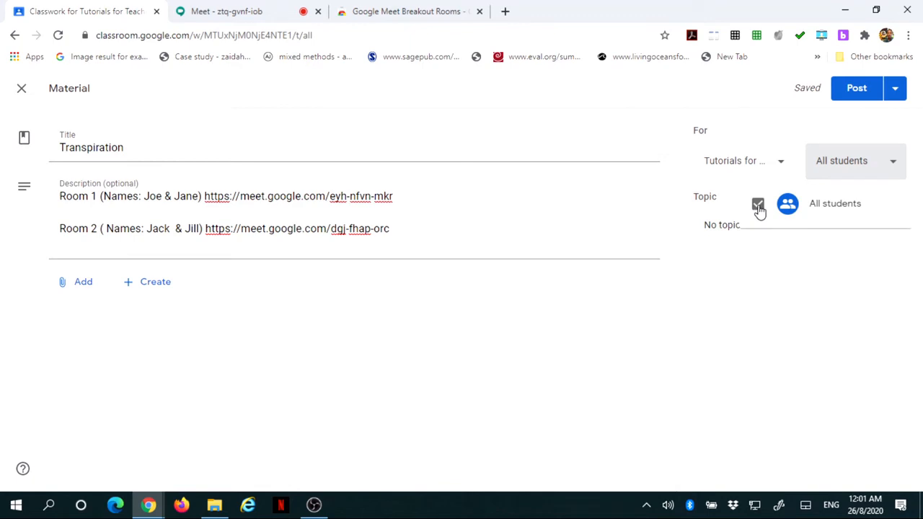
click(723, 286)
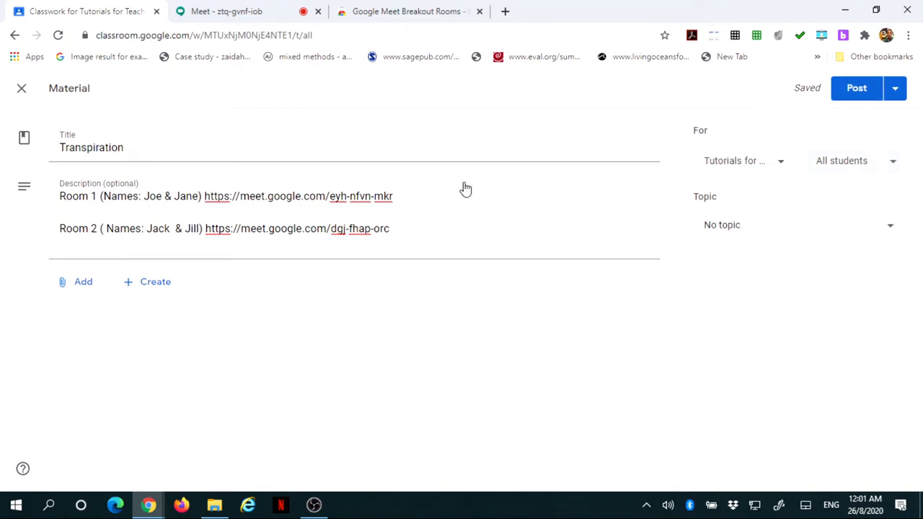
click(848, 88)
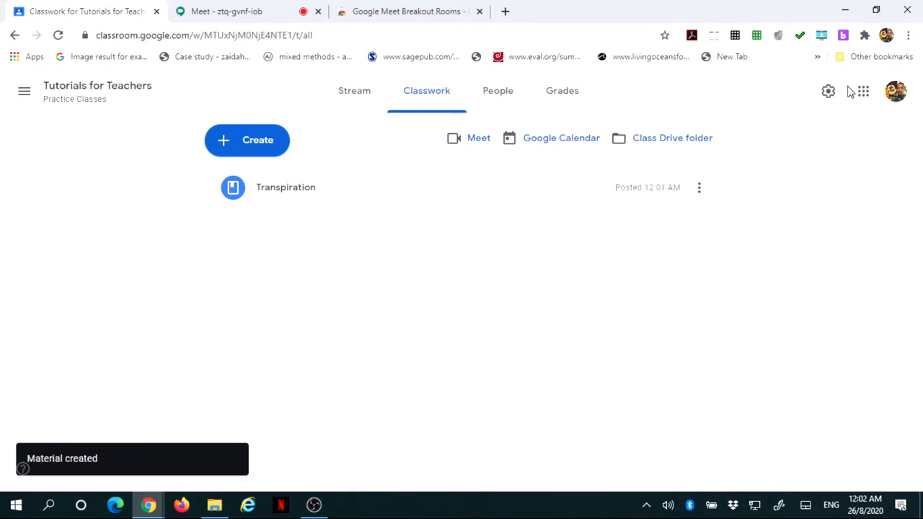
Step: Look at the main Meet call and the class Stream, and expand the Transpiration material in Classwork to view its room links
click(249, 14)
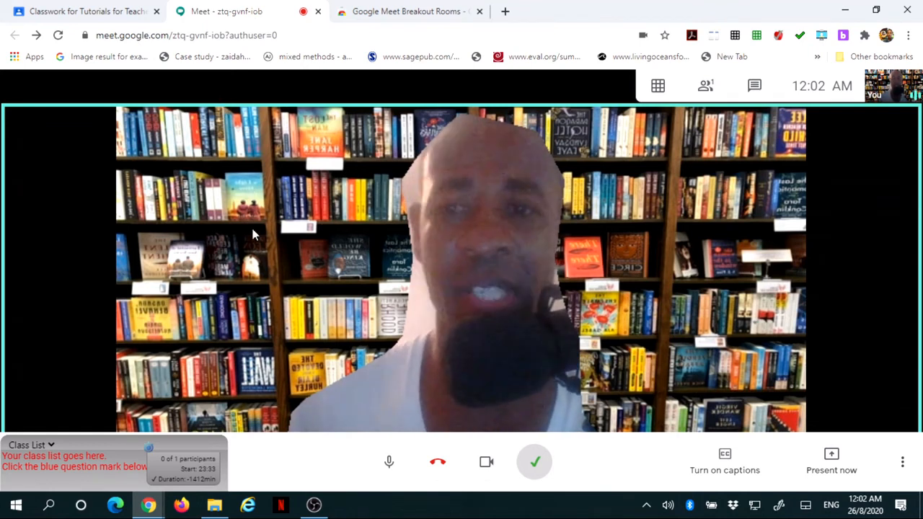
mouse_move(303, 243)
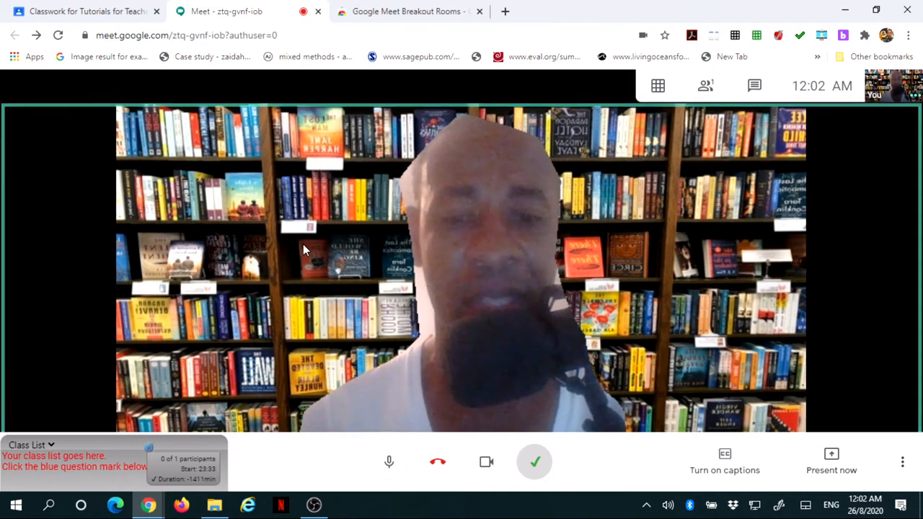
click(119, 21)
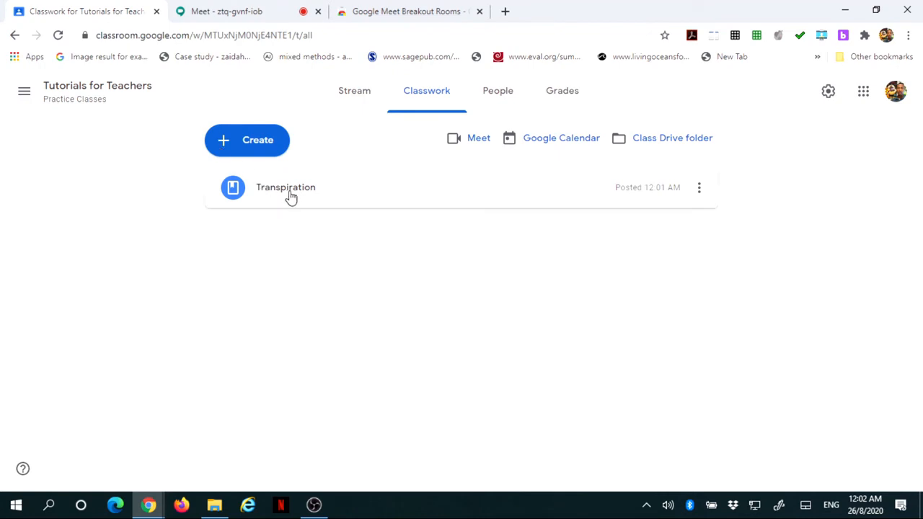
click(358, 98)
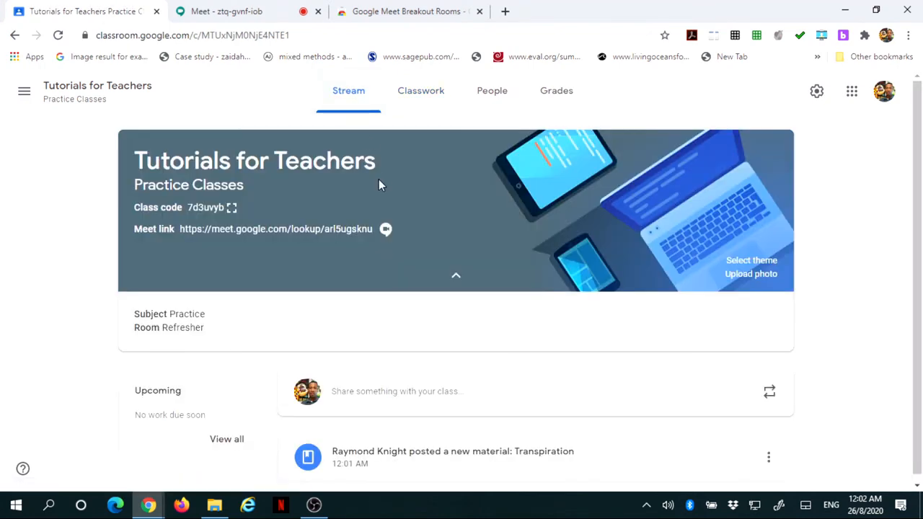
click(420, 90)
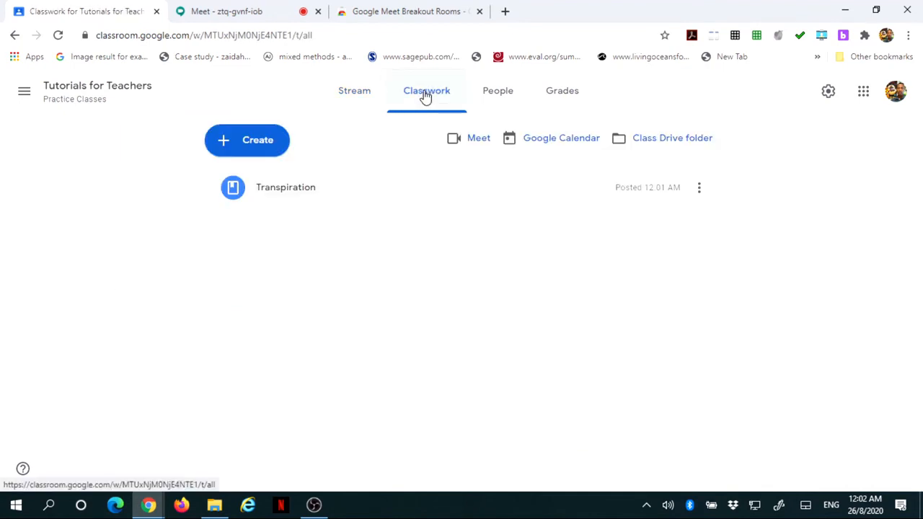
click(282, 193)
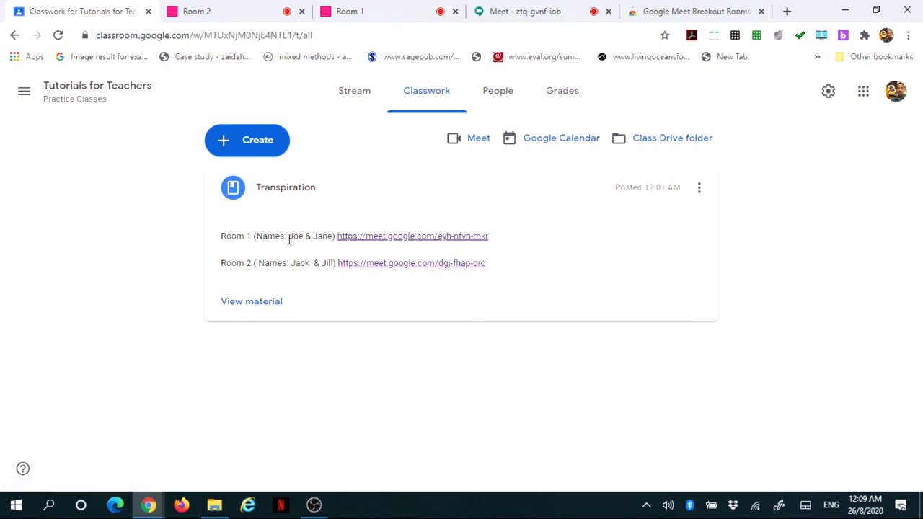
Step: Turn on the camera in the Room 1 call and pin its browser tab
click(366, 16)
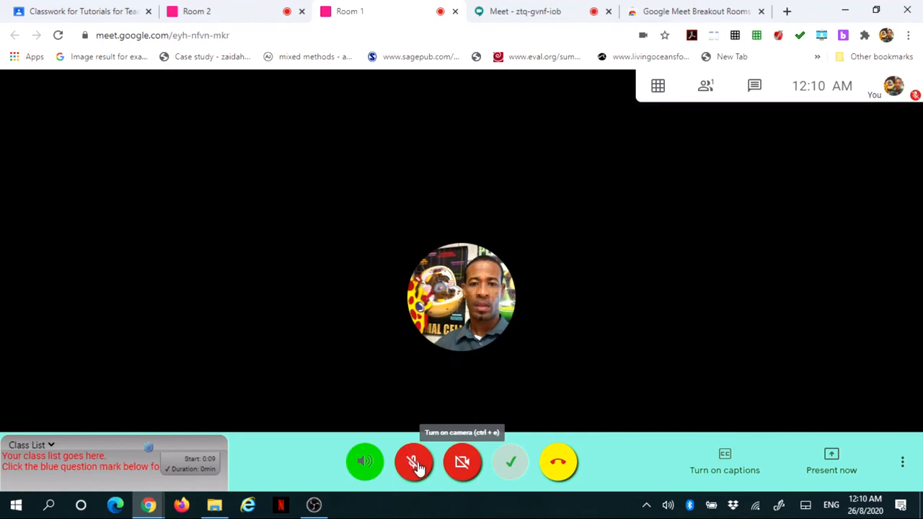
click(464, 468)
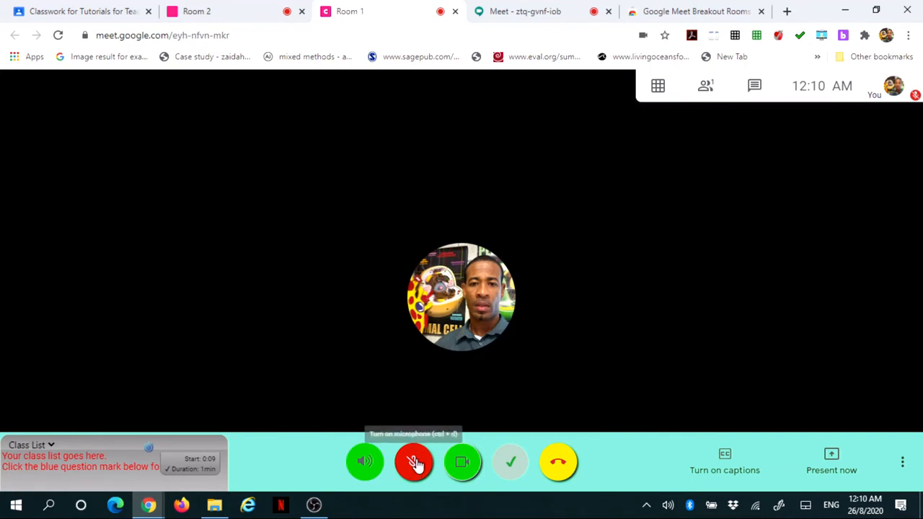
right_click(376, 16)
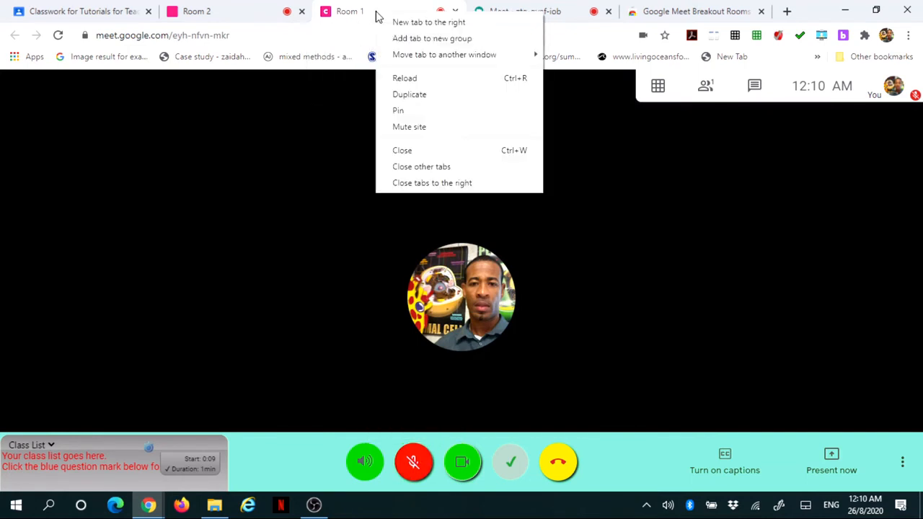
click(420, 116)
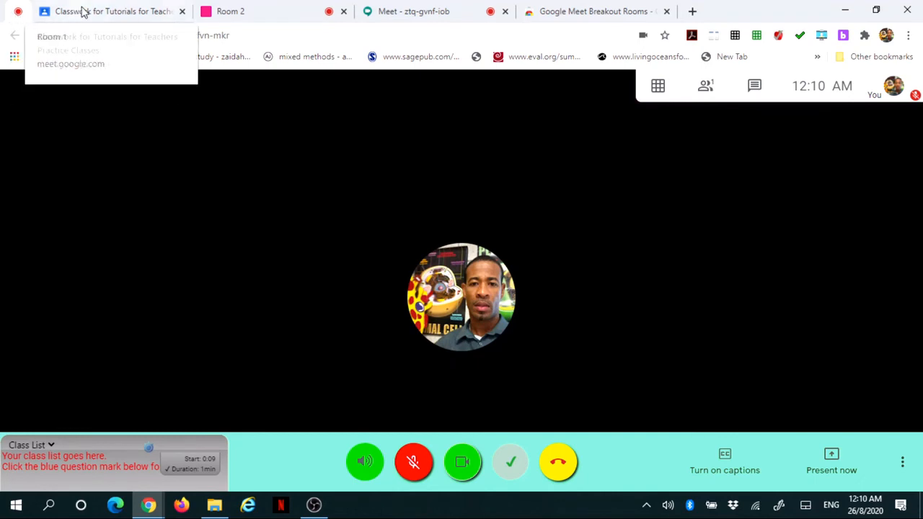
Step: Check the Room 2 link in Classroom, turn on the camera in the Room 2 call and pin its browser tab
click(106, 10)
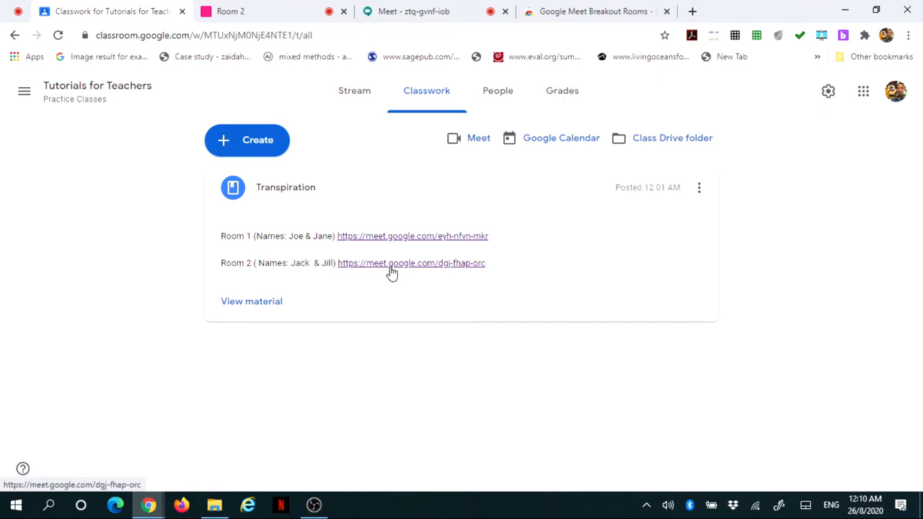
click(273, 14)
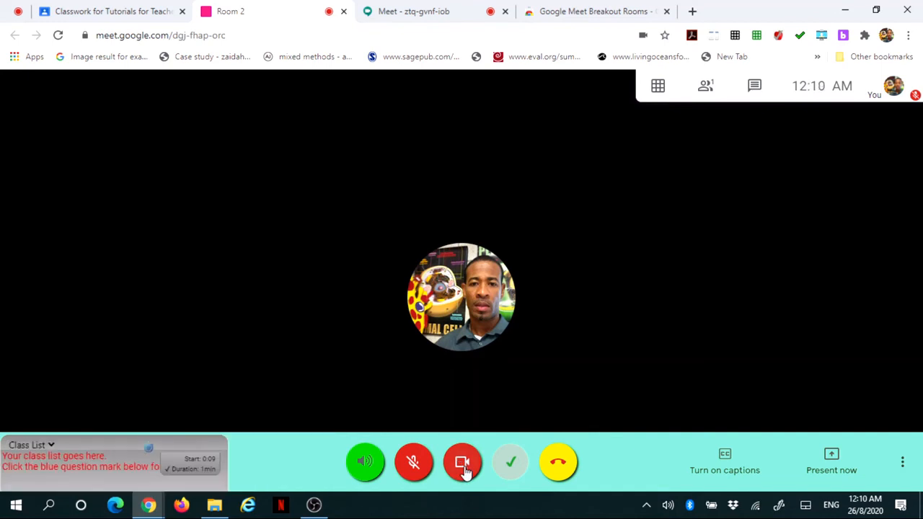
click(464, 470)
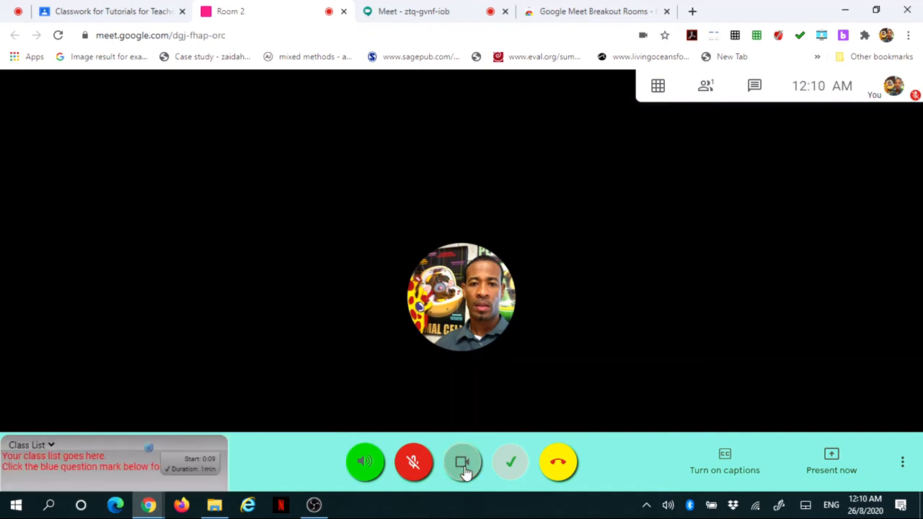
right_click(269, 15)
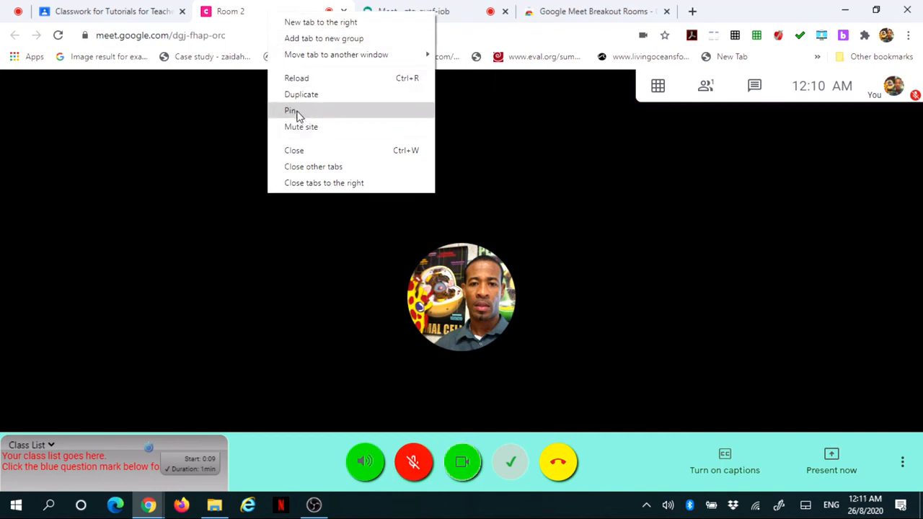
click(302, 116)
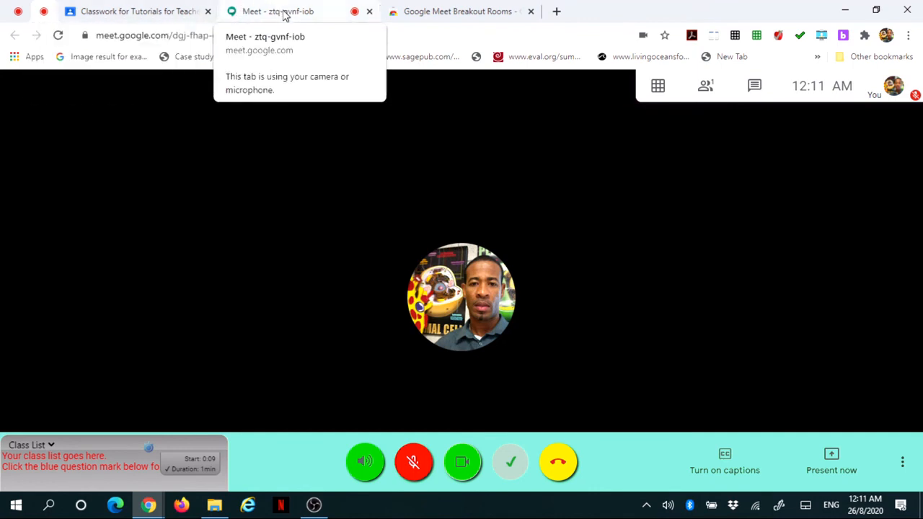
Step: Pin the main Meet call's browser tab and switch to that call
right_click(284, 13)
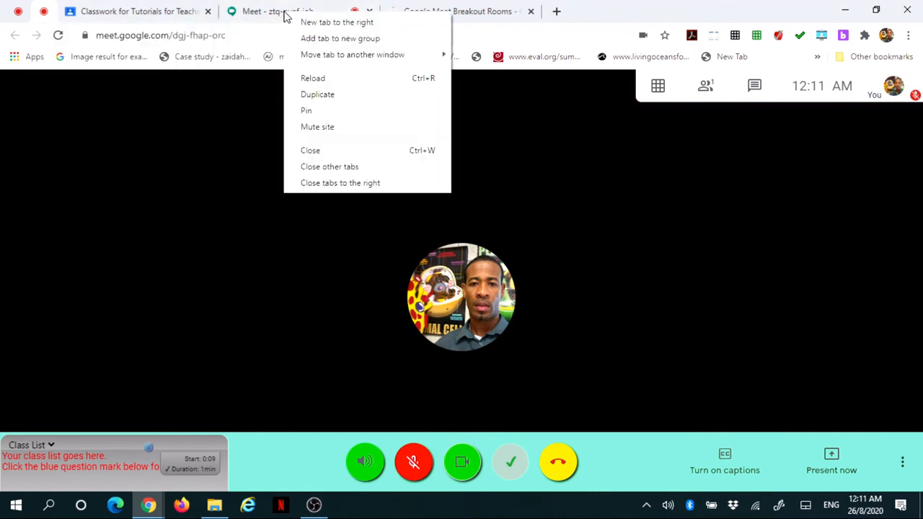
click(315, 110)
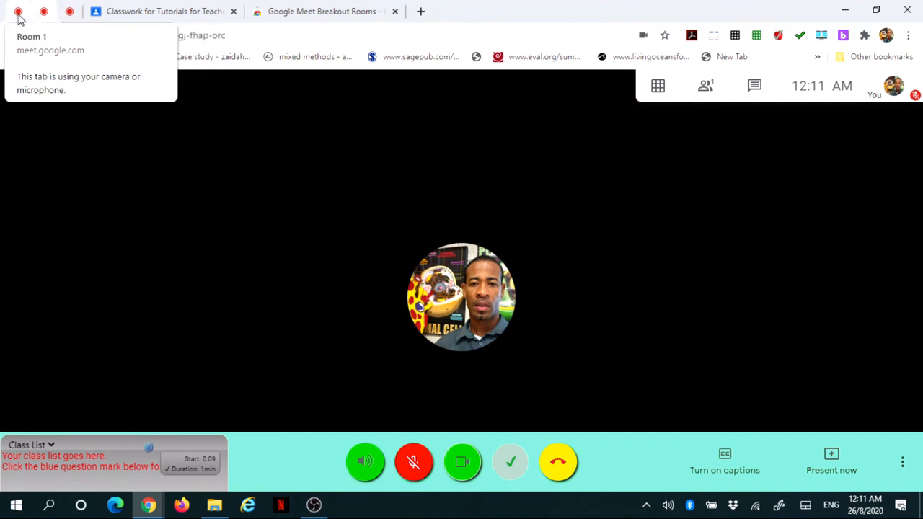
click(70, 14)
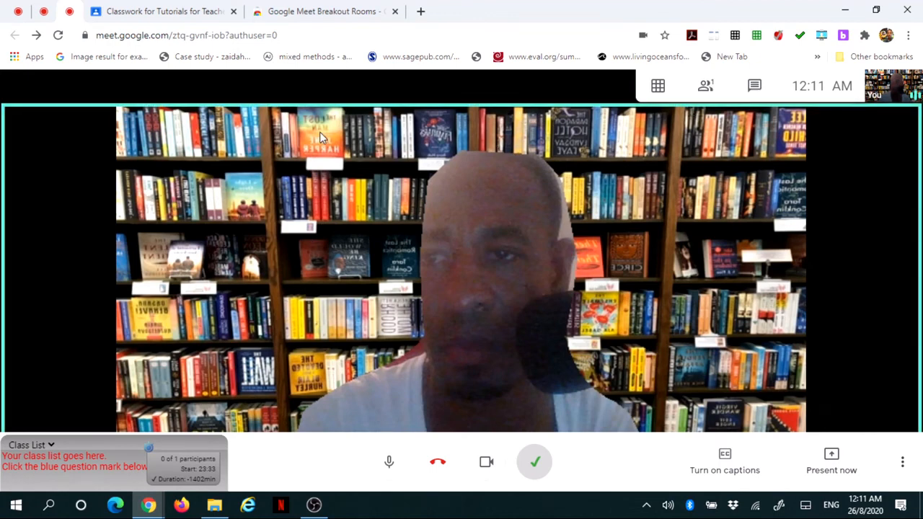
Step: Visit the Room 1 and Room 2 calls through their pinned tabs and return to the main room
click(16, 13)
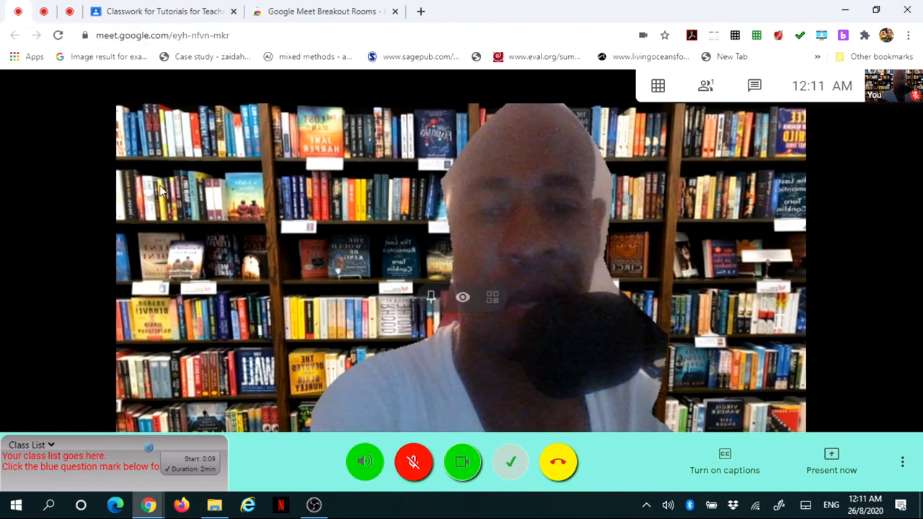
click(44, 11)
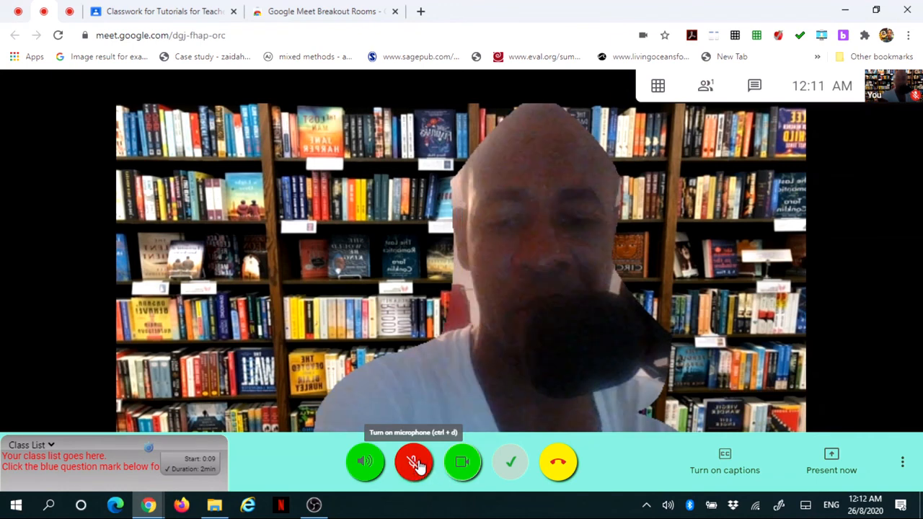
click(63, 20)
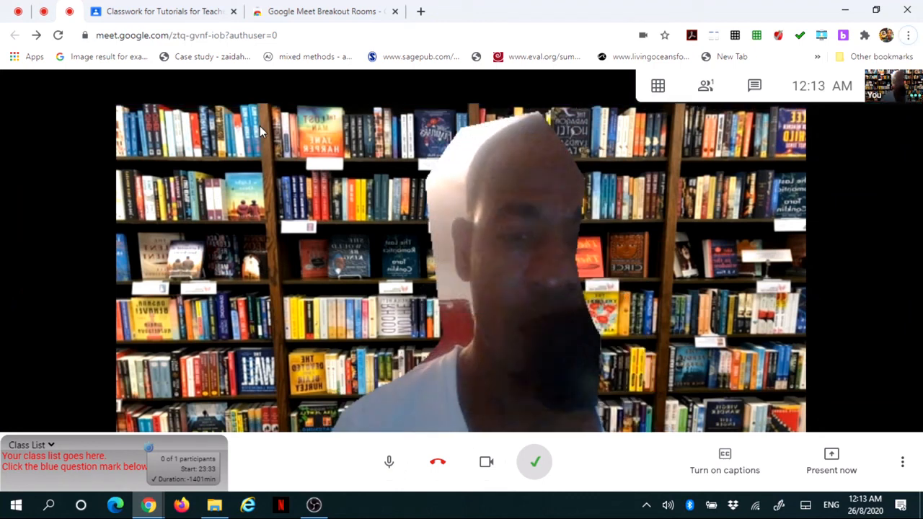
Step: Unpin the Room 2 browser tab and pin it again
right_click(49, 21)
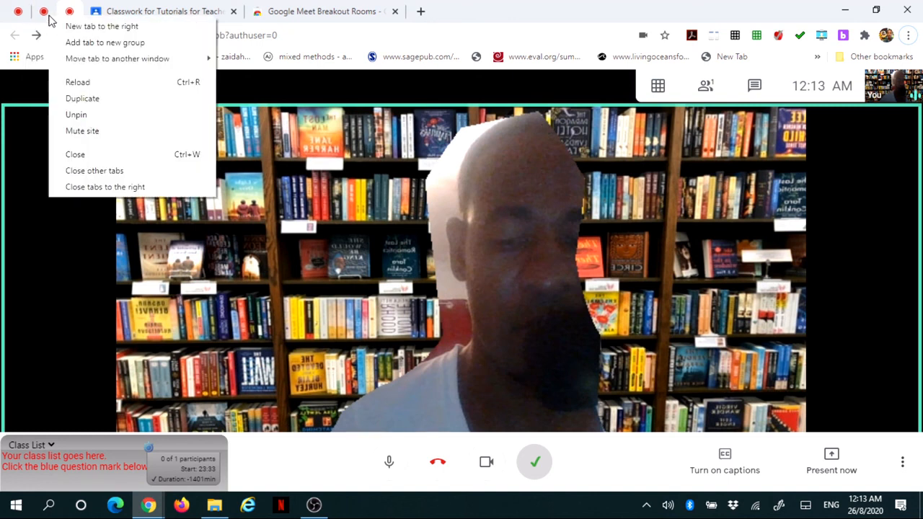
click(81, 117)
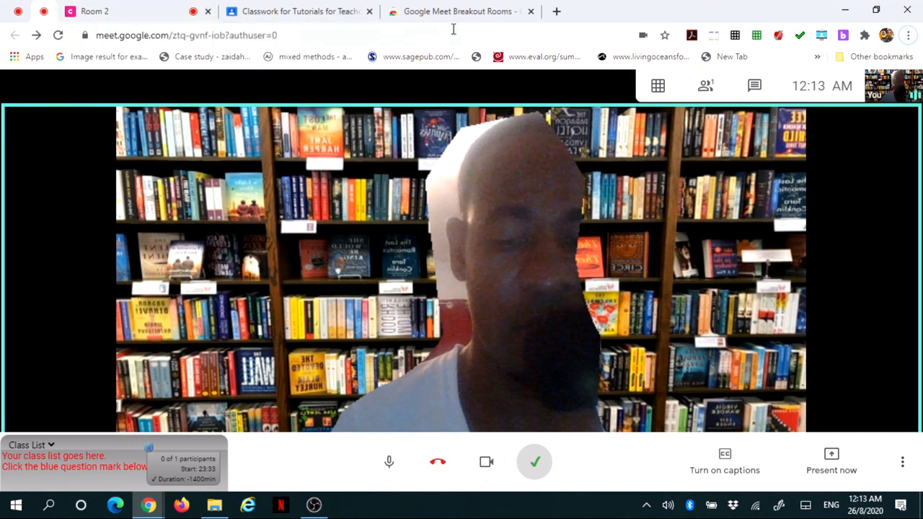
right_click(132, 22)
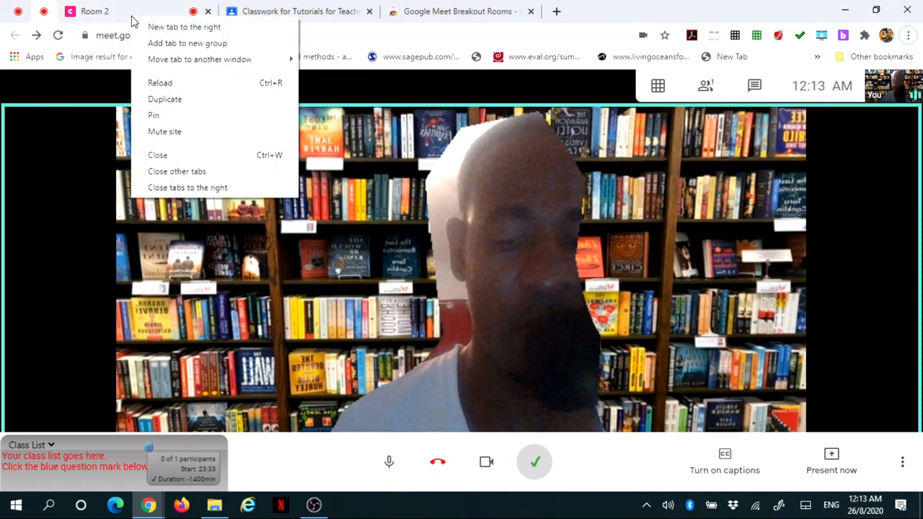
click(160, 117)
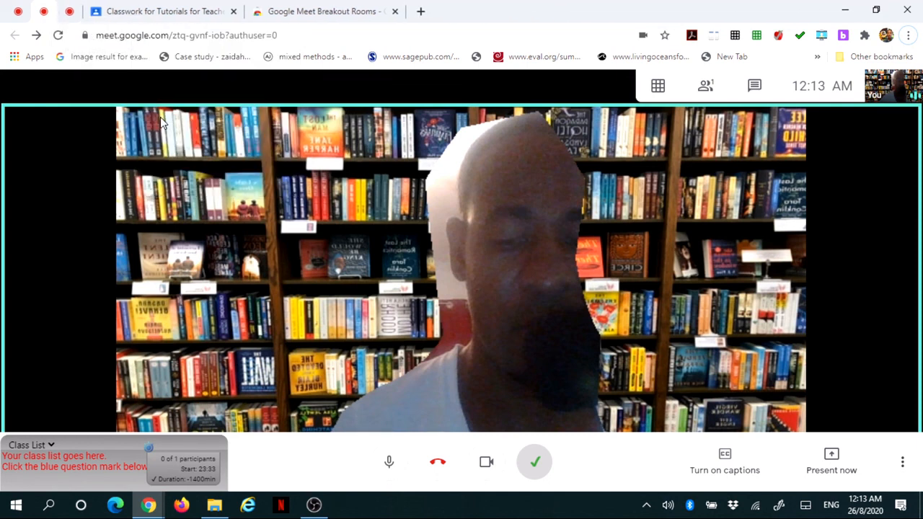